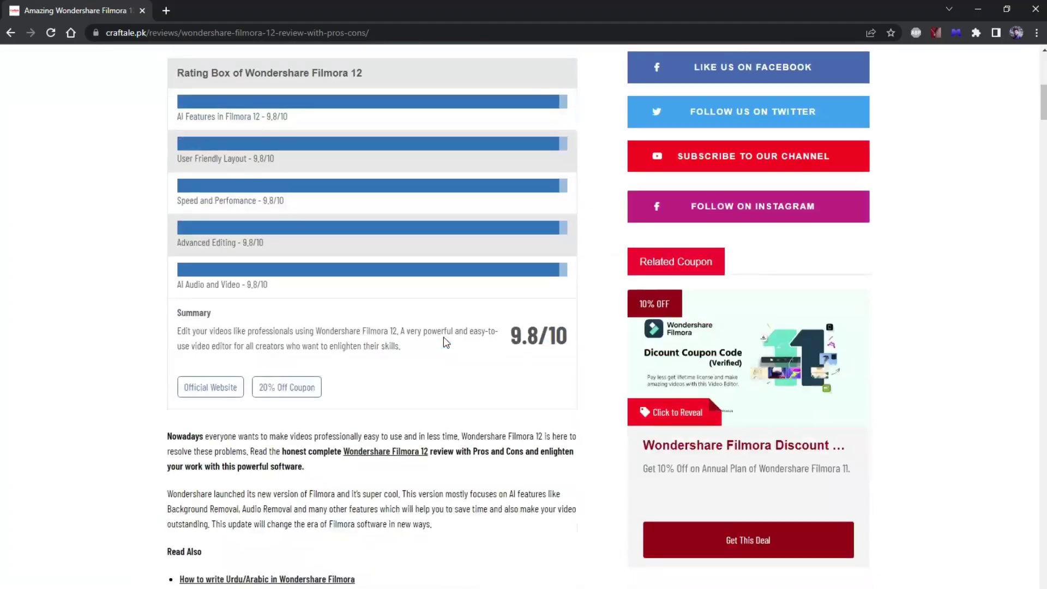
scroll(445, 340, "down", 5)
scroll(444, 342, "down", 6)
scroll(444, 342, "down", 5)
scroll(445, 342, "down", 5)
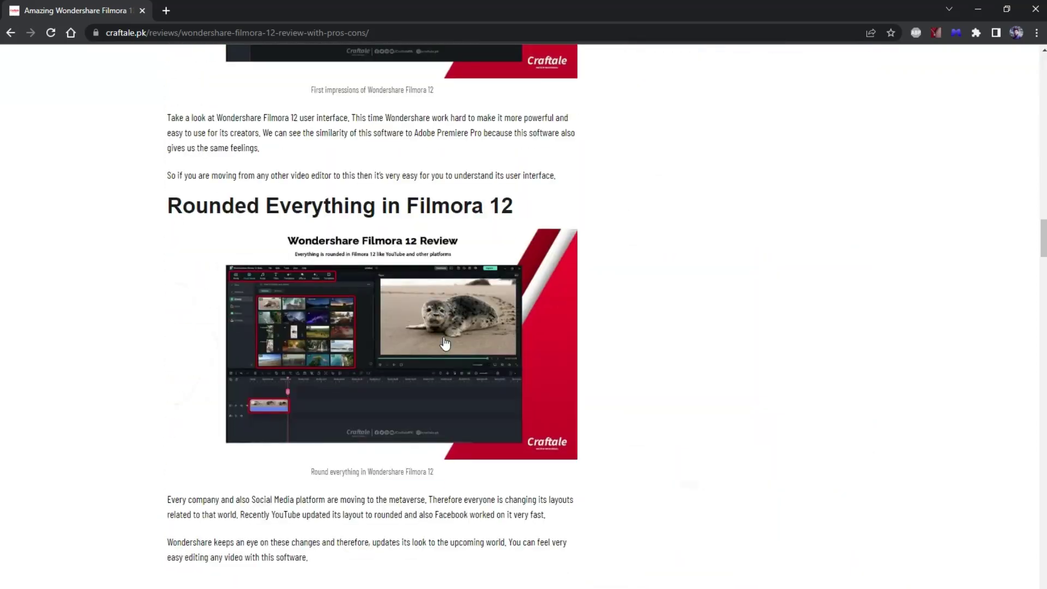
scroll(445, 342, "down", 5)
scroll(444, 343, "down", 5)
scroll(444, 342, "down", 5)
scroll(444, 342, "down", 5)
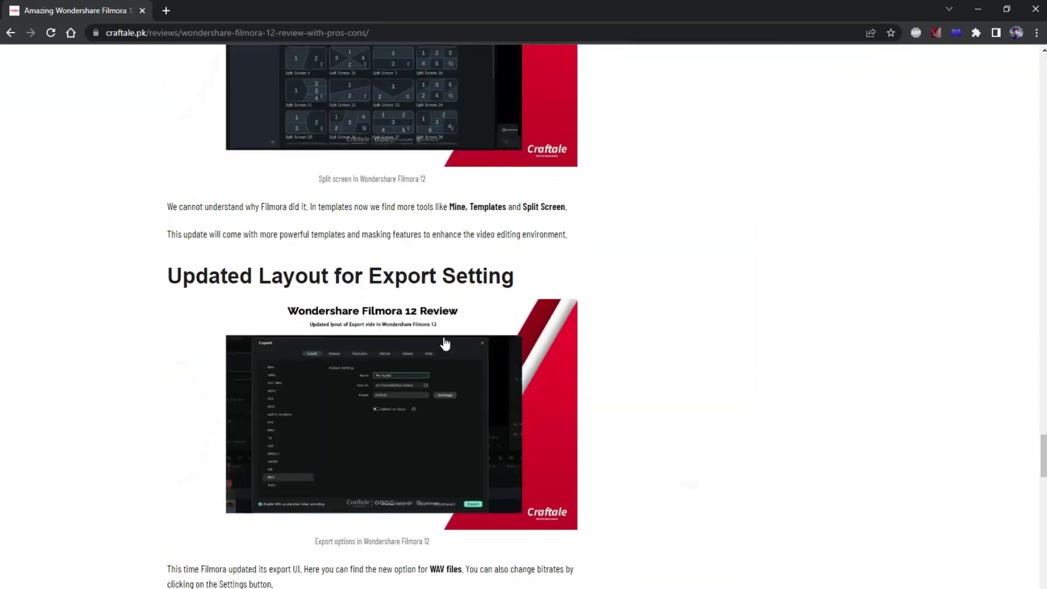
scroll(444, 342, "down", 5)
scroll(444, 343, "down", 2)
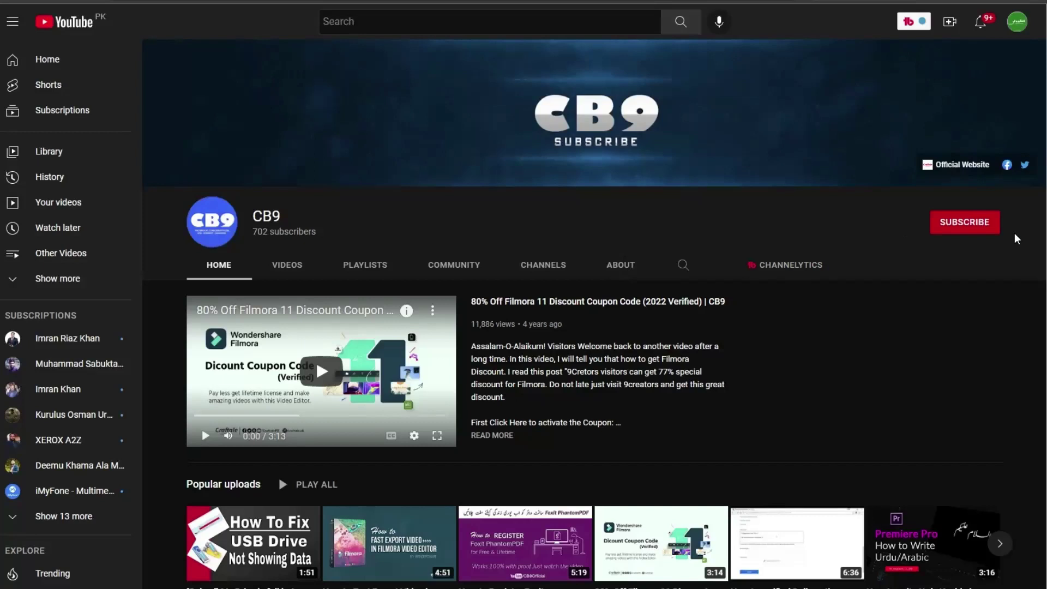
Step: Subscribe to the CB9 channel and set its bell notifications to Personalized
left_click(962, 229)
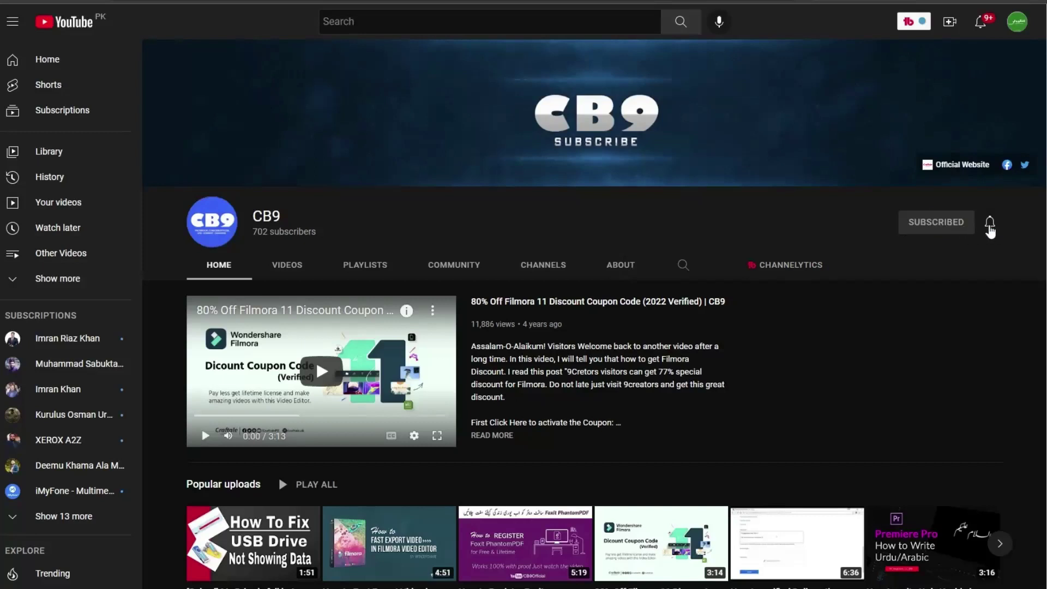
left_click(991, 224)
left_click(972, 263)
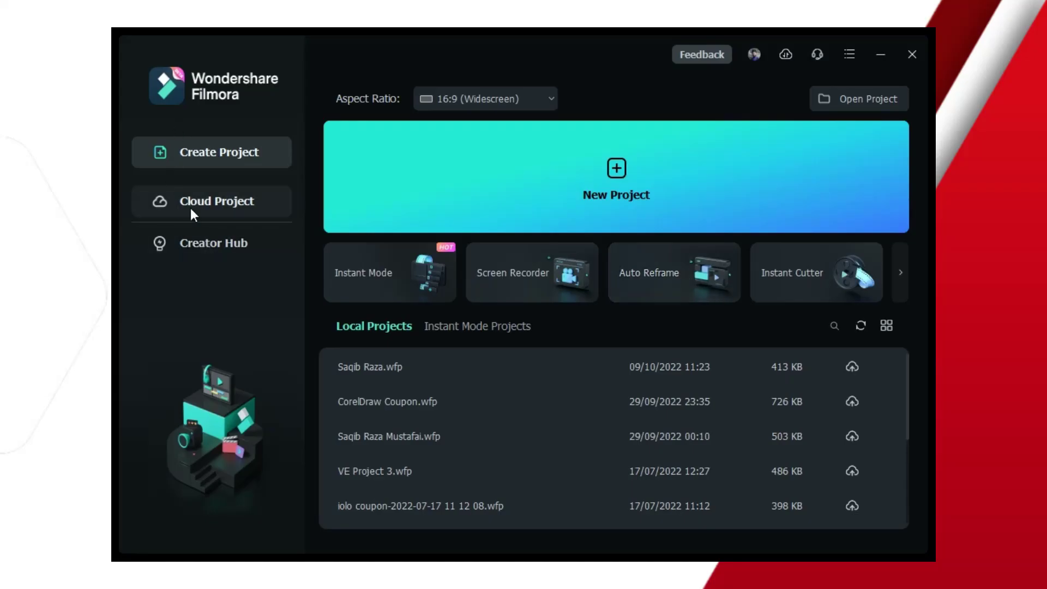
Step: Preview the Cloud Project and Creator Hub pages, then return to Create Project's quick-start tools
left_click(227, 199)
left_click(228, 245)
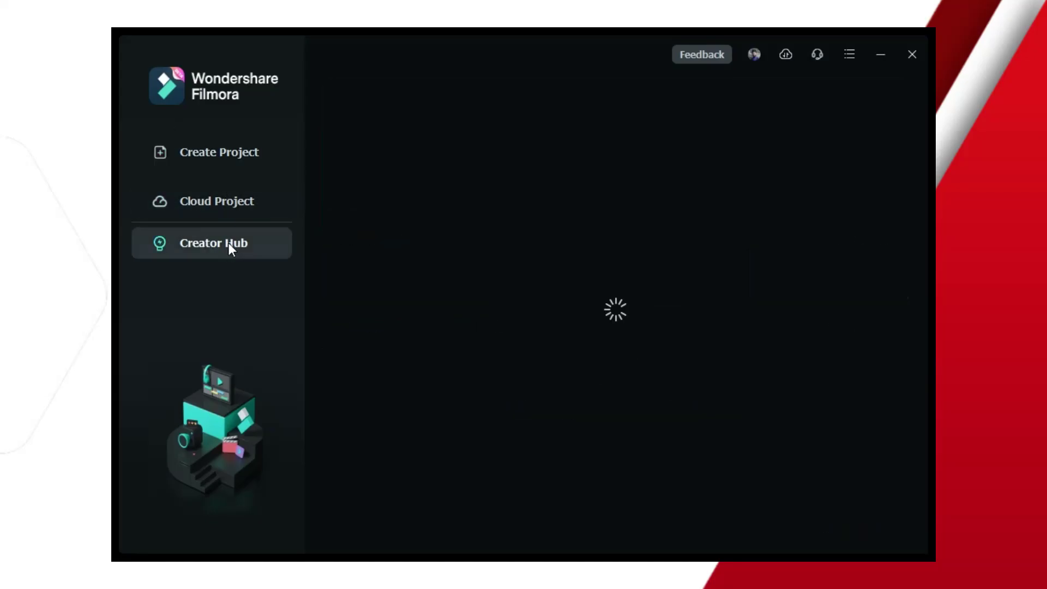
left_click(260, 153)
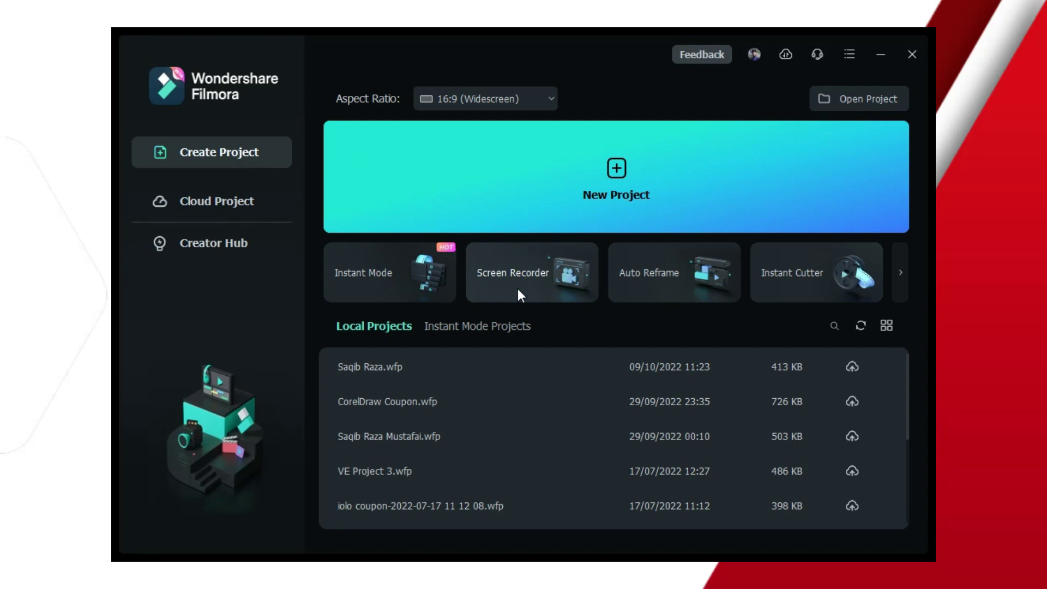
left_click(900, 273)
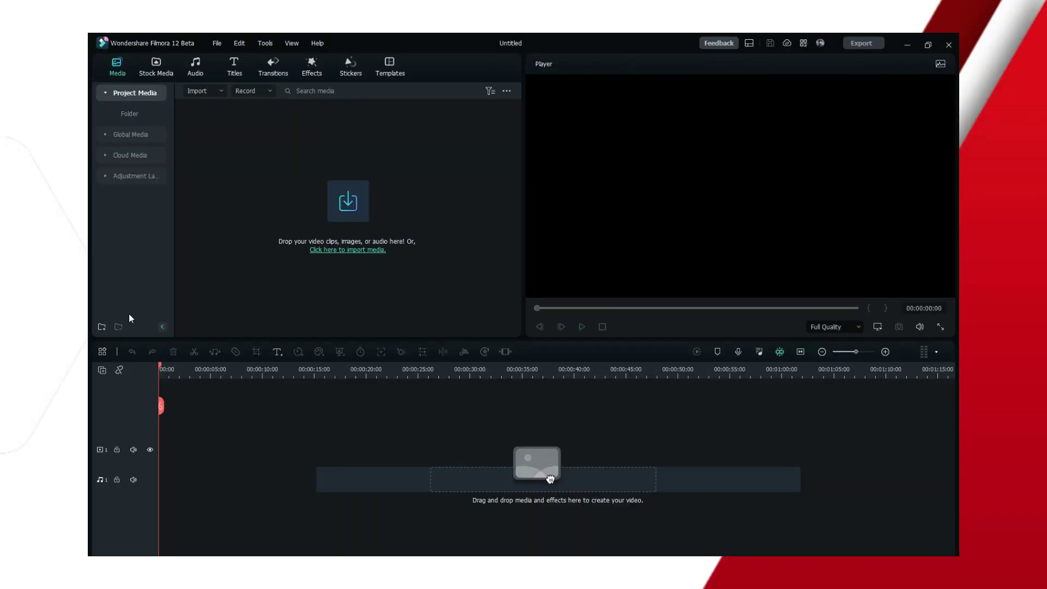
Step: Tour the Stock Media, Audio, Titles, Transitions, Effects, Stickers and Templates libraries
left_click(156, 70)
left_click(195, 73)
left_click(240, 75)
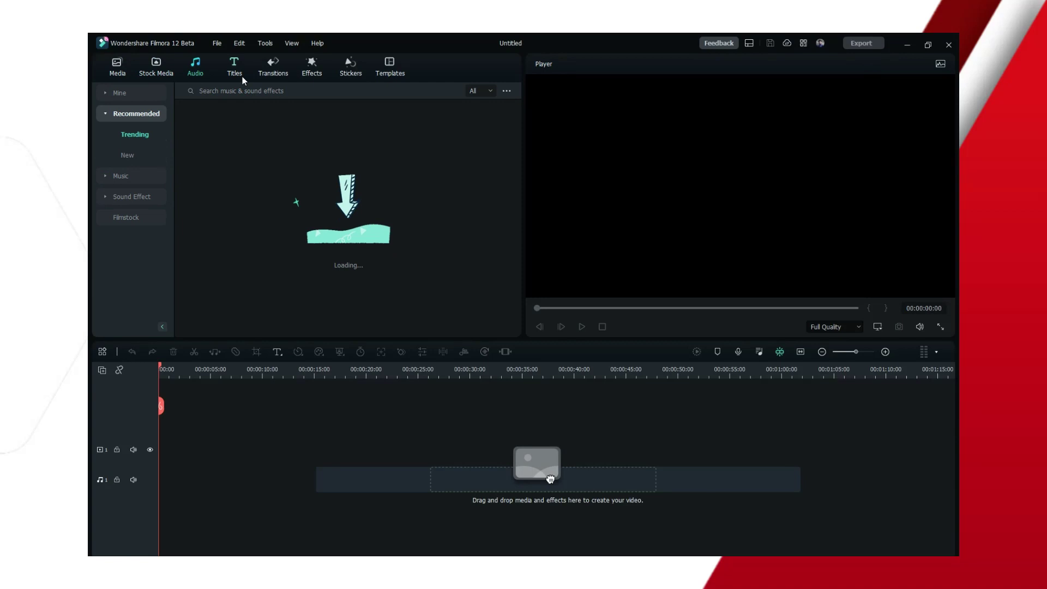
left_click(273, 70)
left_click(311, 70)
left_click(350, 69)
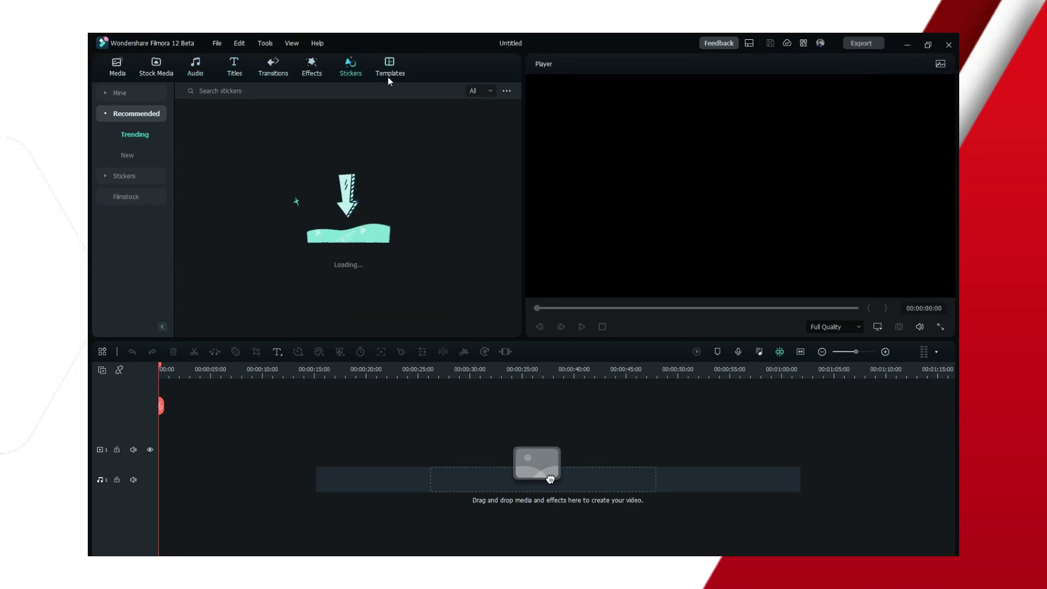
left_click(389, 70)
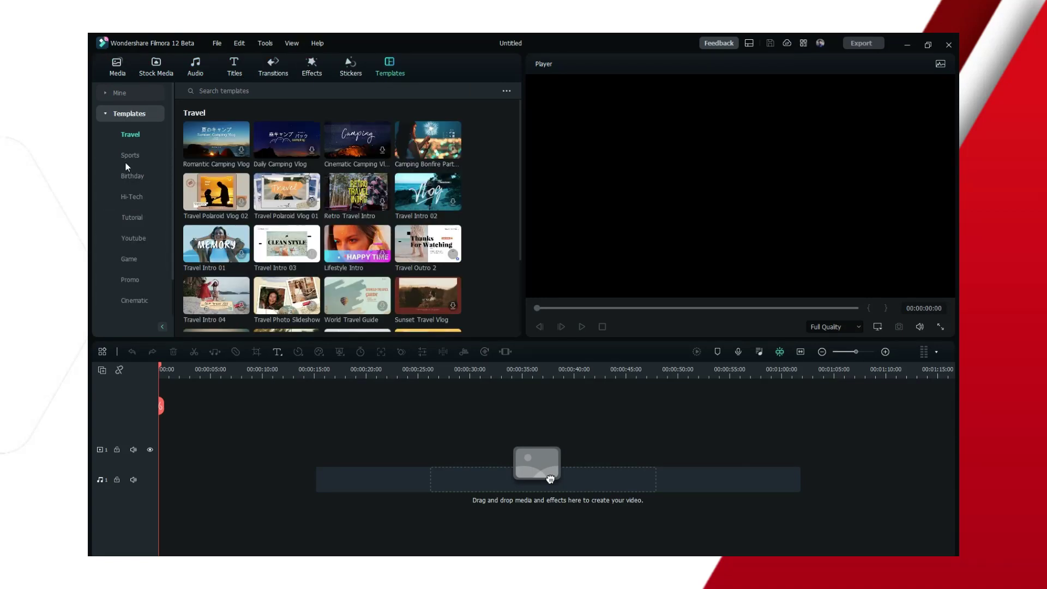
Step: Browse the Media sidebar's shared and cloud media, ending on Adjustment Layer > Custom
left_click(117, 65)
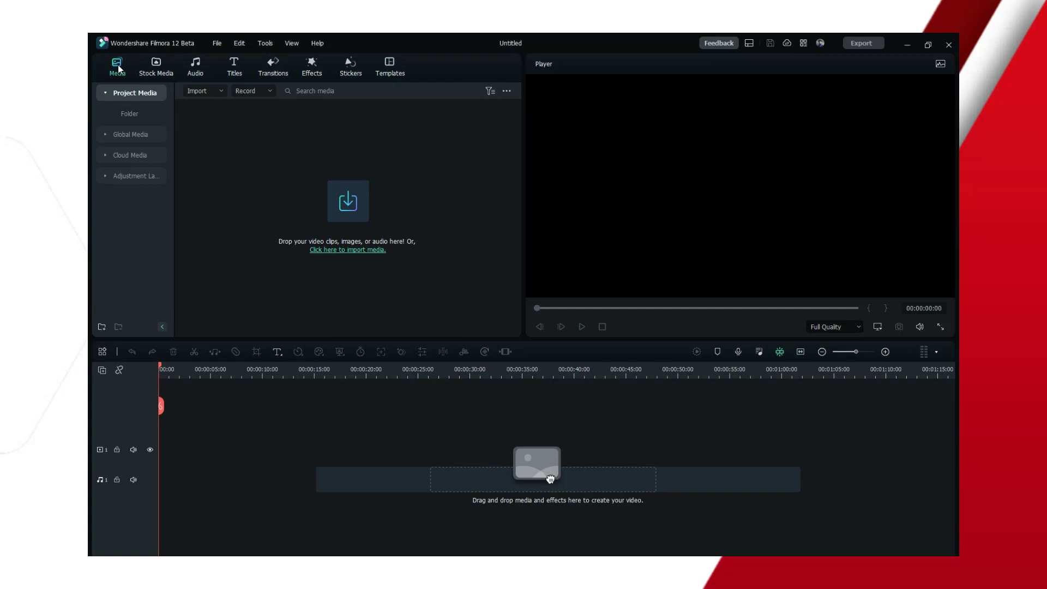
left_click(124, 135)
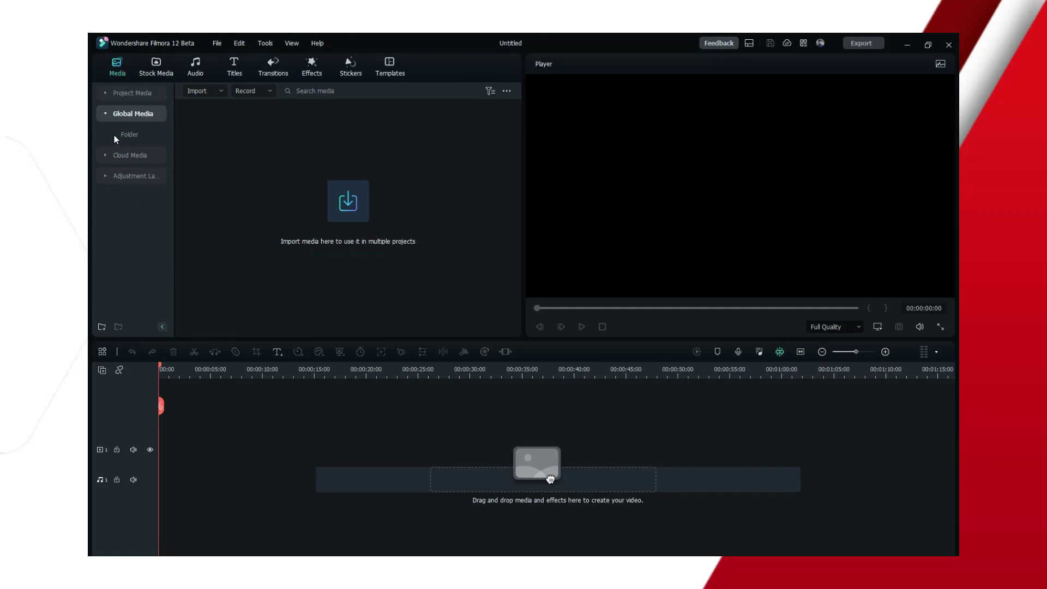
left_click(139, 160)
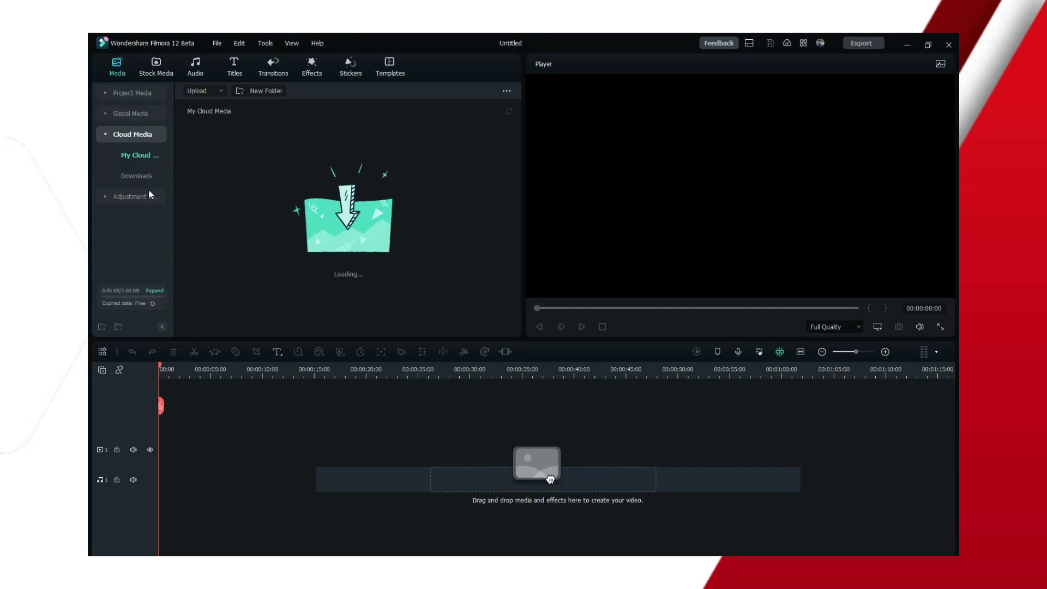
left_click(145, 197)
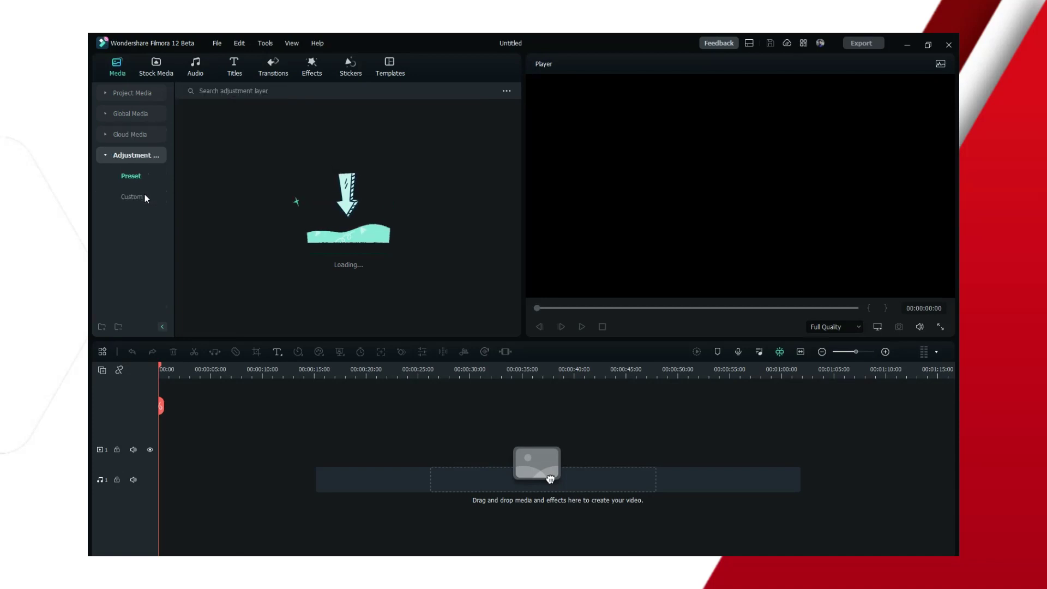
left_click(133, 198)
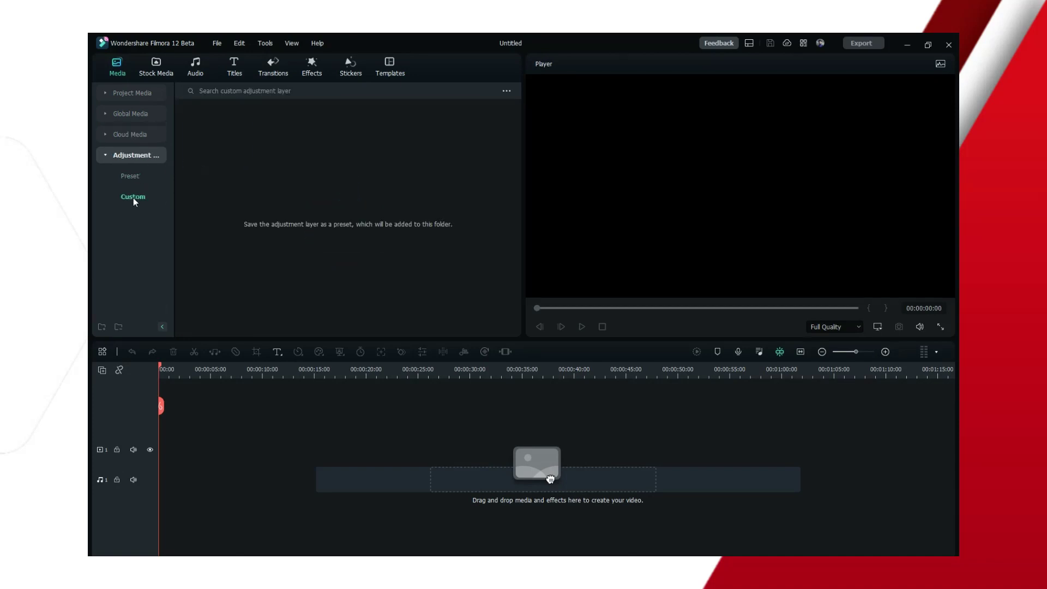
Step: Browse Pexels stock videos, the Filmstock category and saved favourites, then the Audio library
left_click(162, 67)
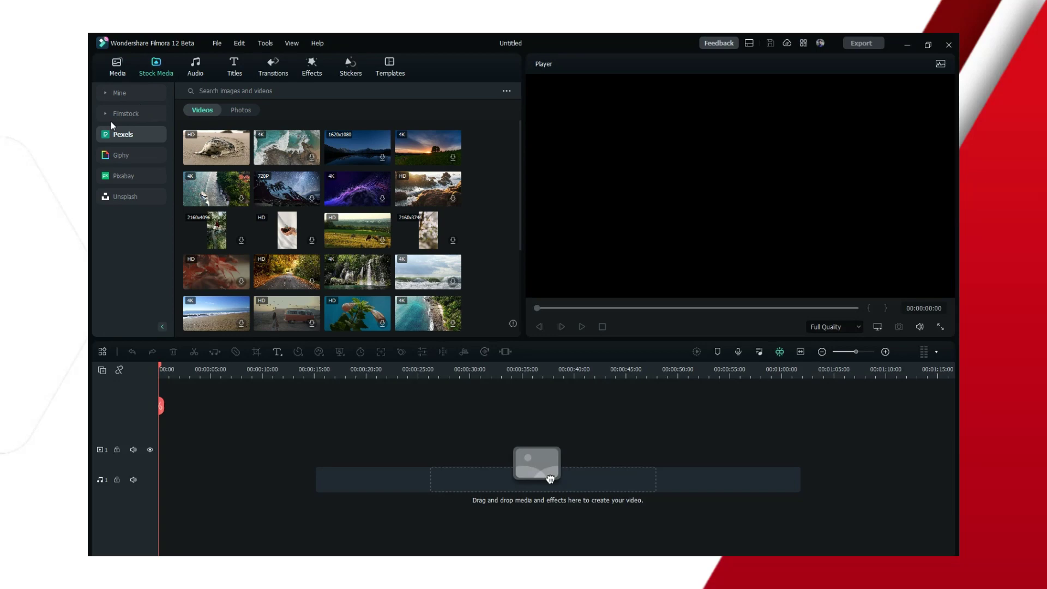
left_click(108, 114)
left_click(104, 94)
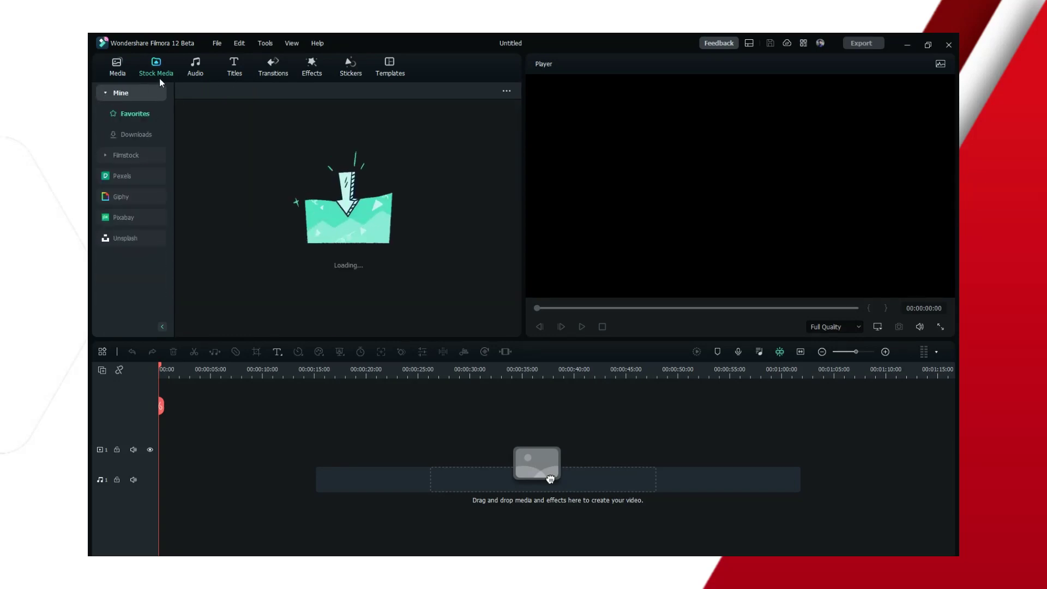
left_click(187, 69)
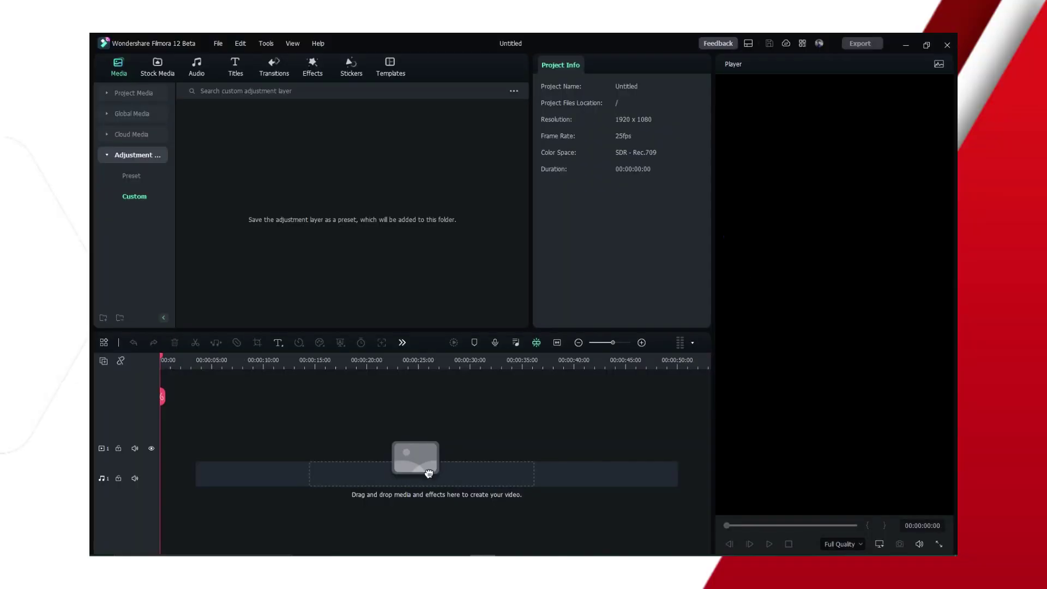
Step: Switch through the Classic, Default, Organize and Edit layout modes
left_click(748, 43)
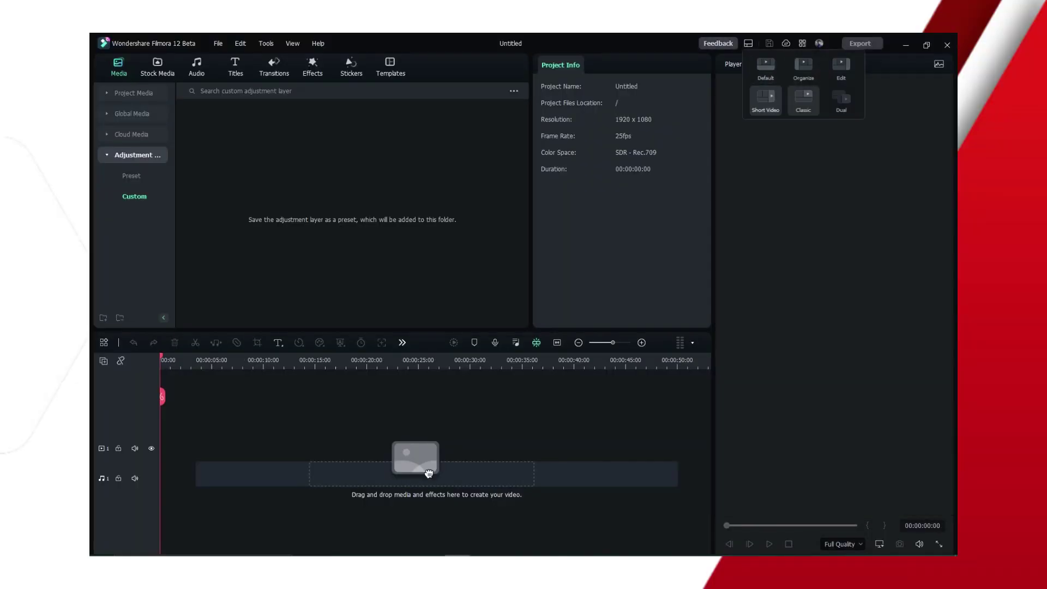
left_click(804, 98)
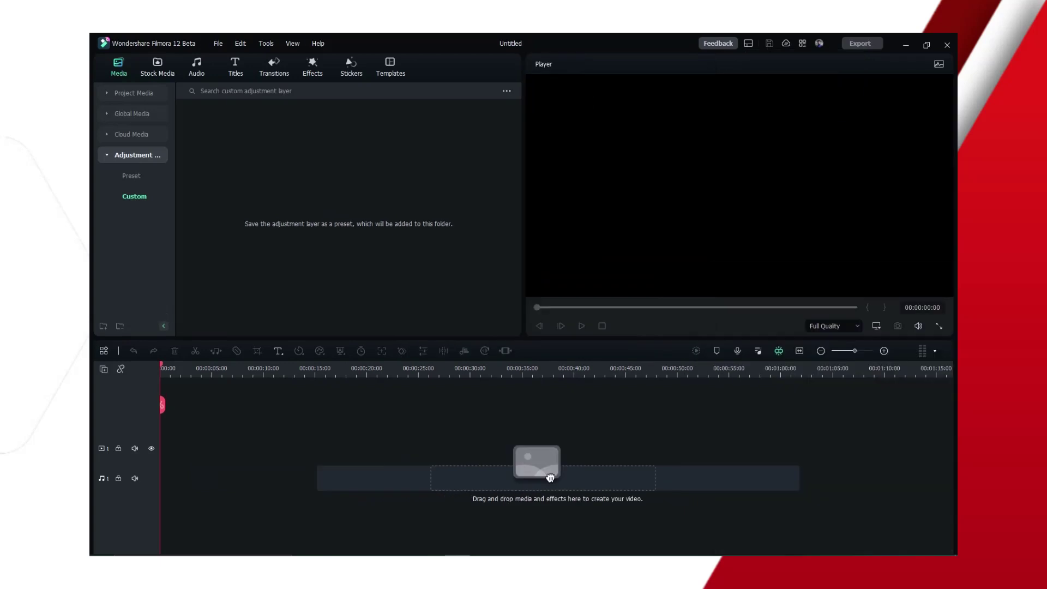
left_click(747, 43)
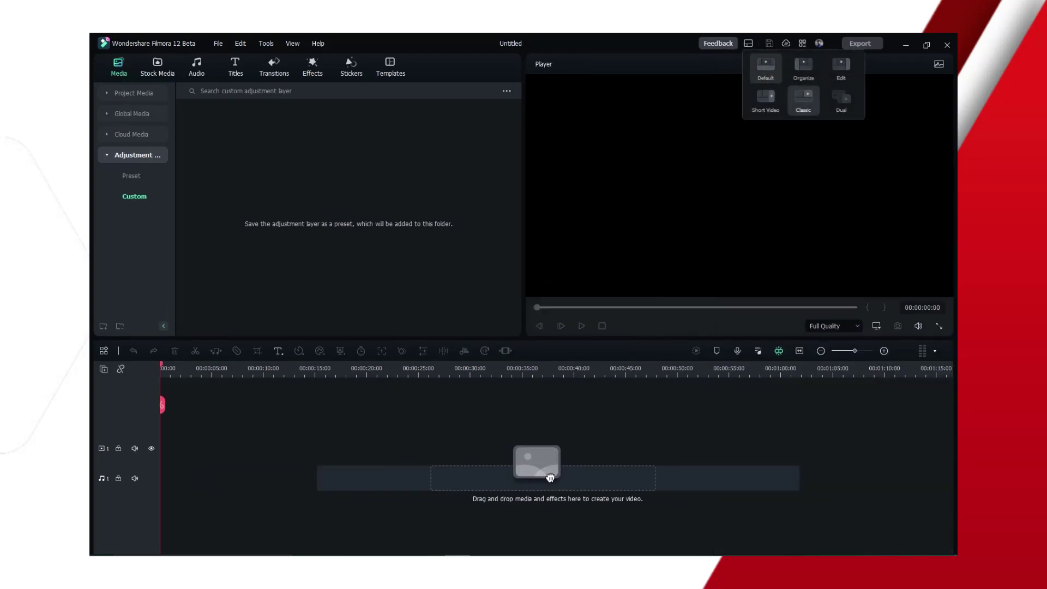
left_click(766, 66)
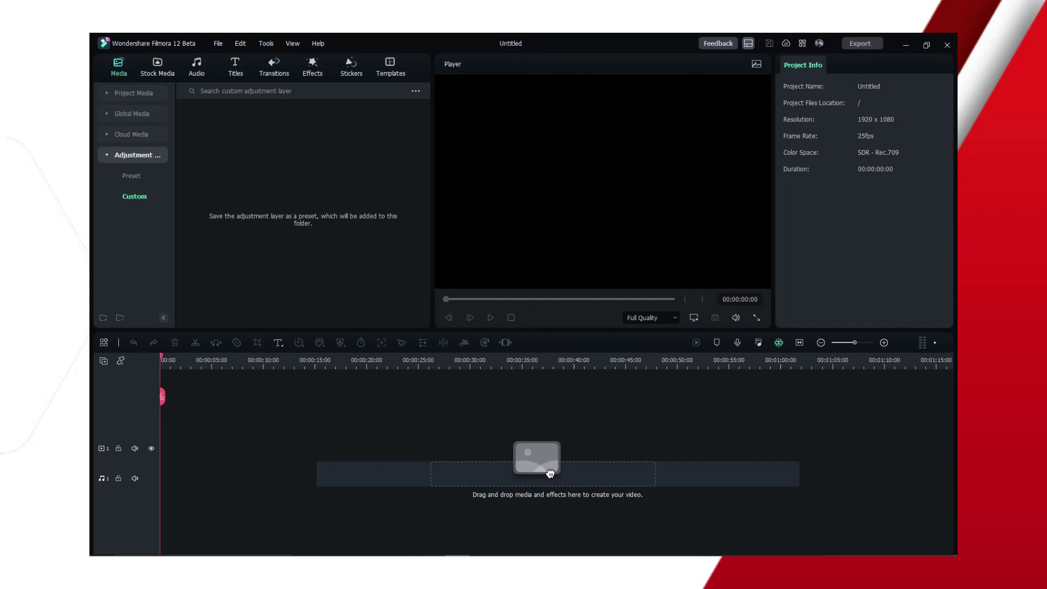
left_click(804, 68)
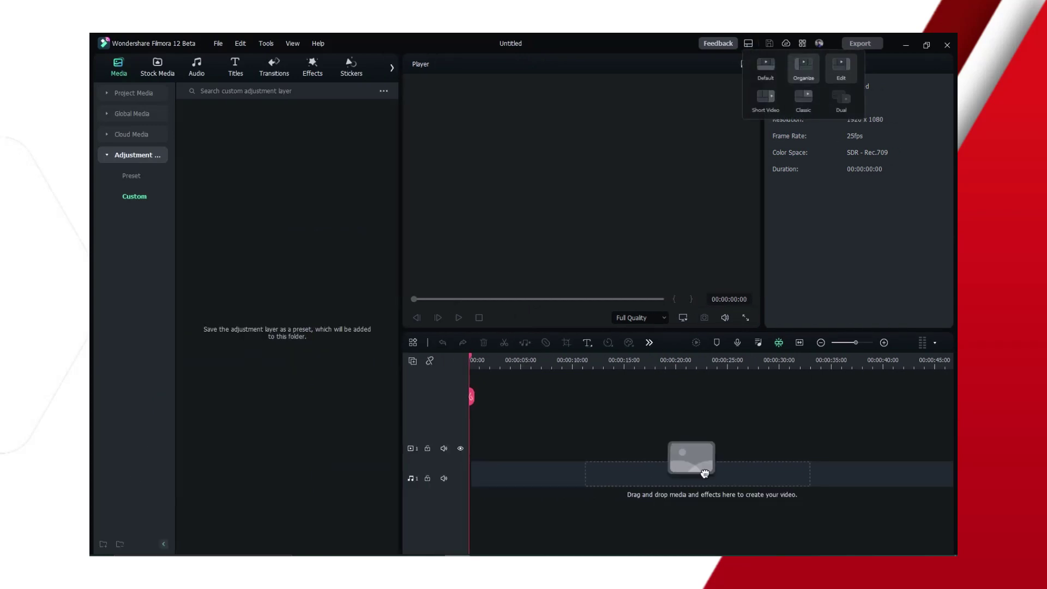
left_click(841, 68)
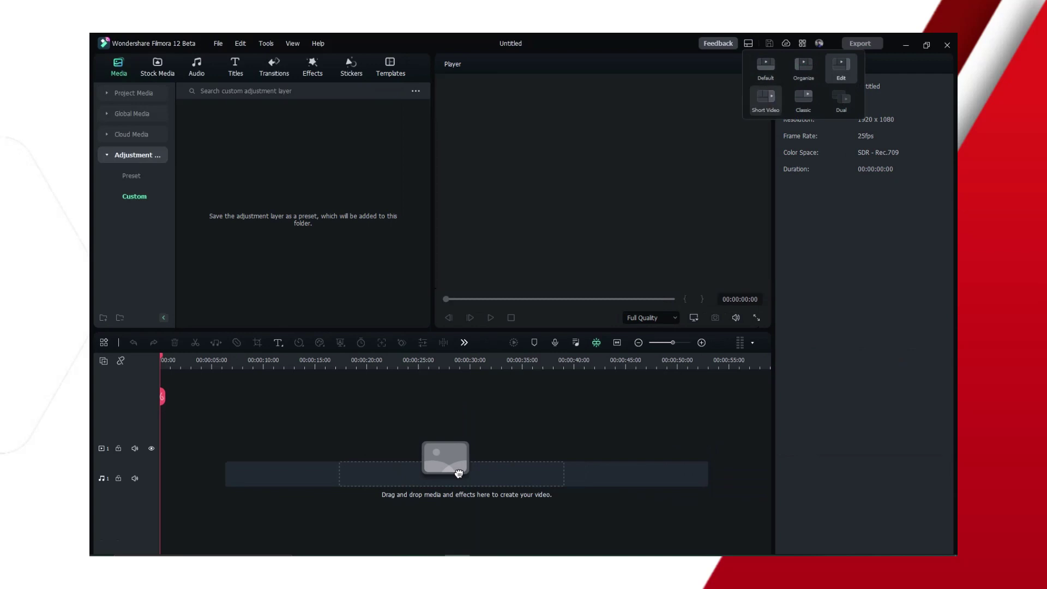
Step: Try the Short Video layout, then return to the Classic layout
left_click(766, 98)
left_click(748, 43)
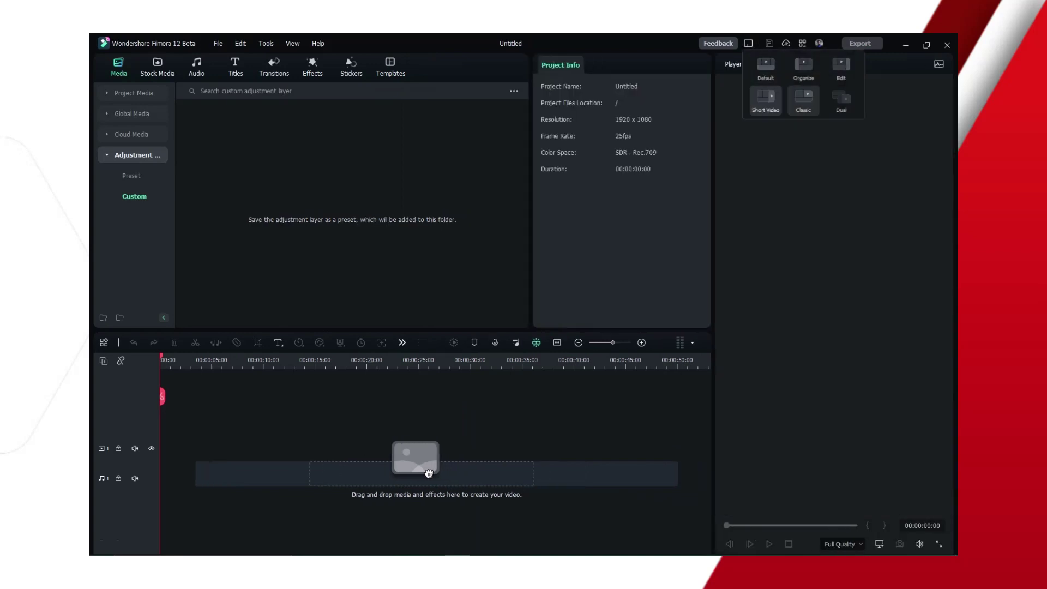
left_click(804, 99)
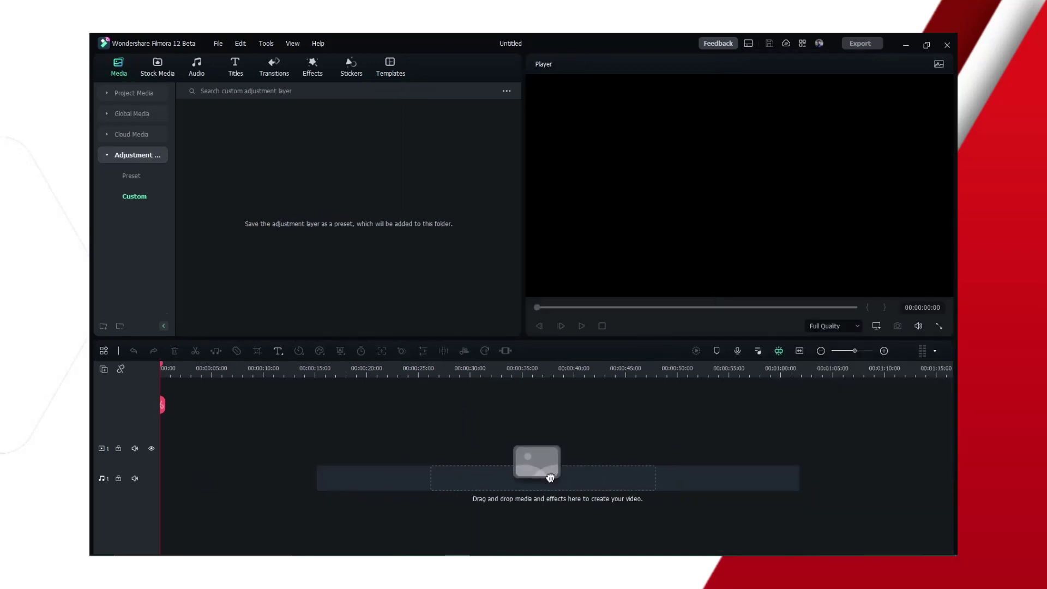
left_click(748, 43)
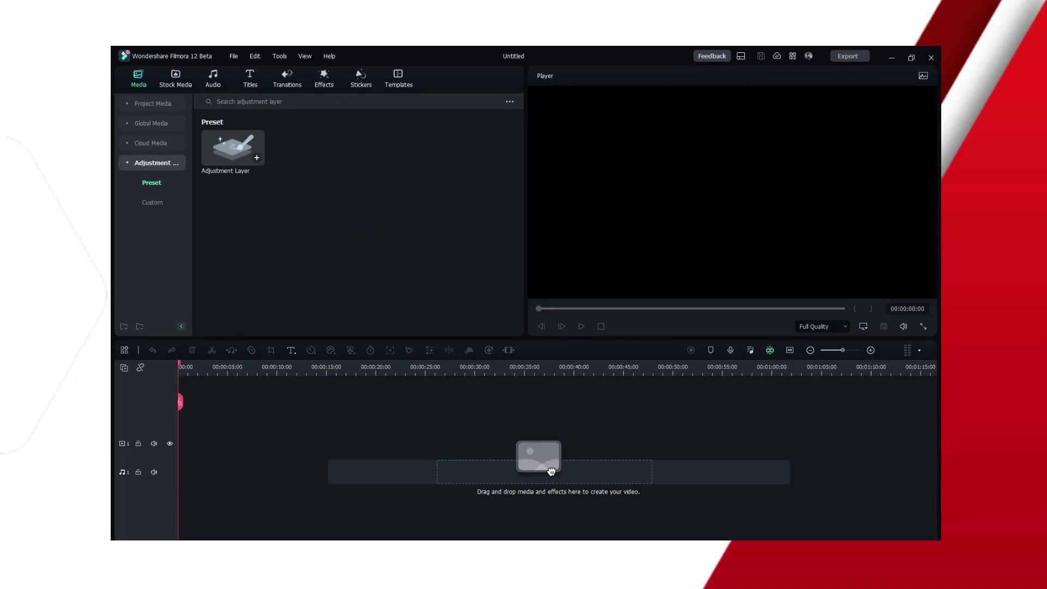
Step: Place an adjustment layer, add another seal clip, and stretch the layer across all clips
left_click_drag(551, 472, 549, 468)
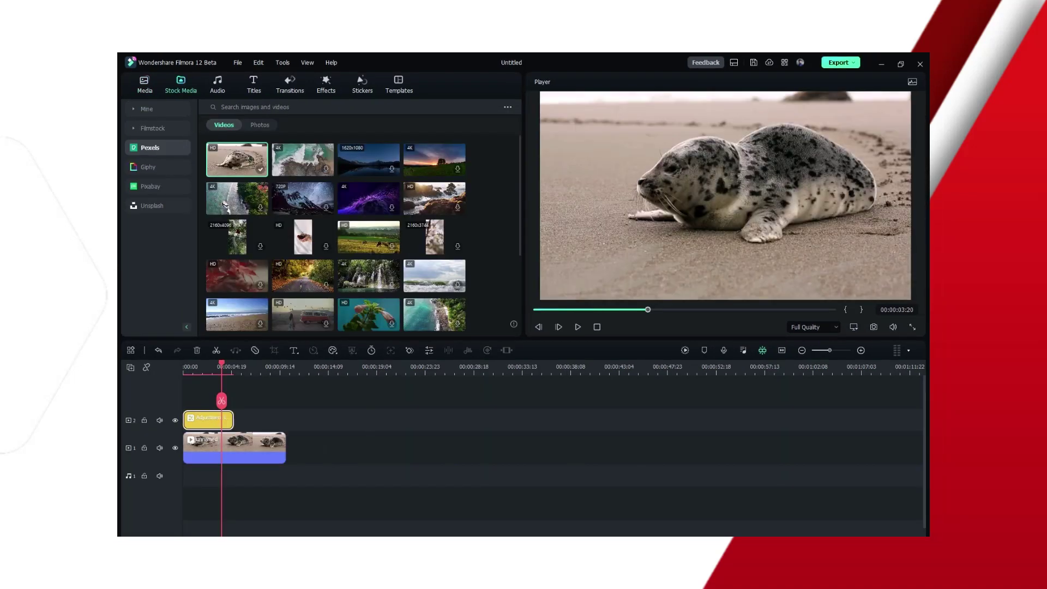
left_click_drag(232, 420, 285, 420)
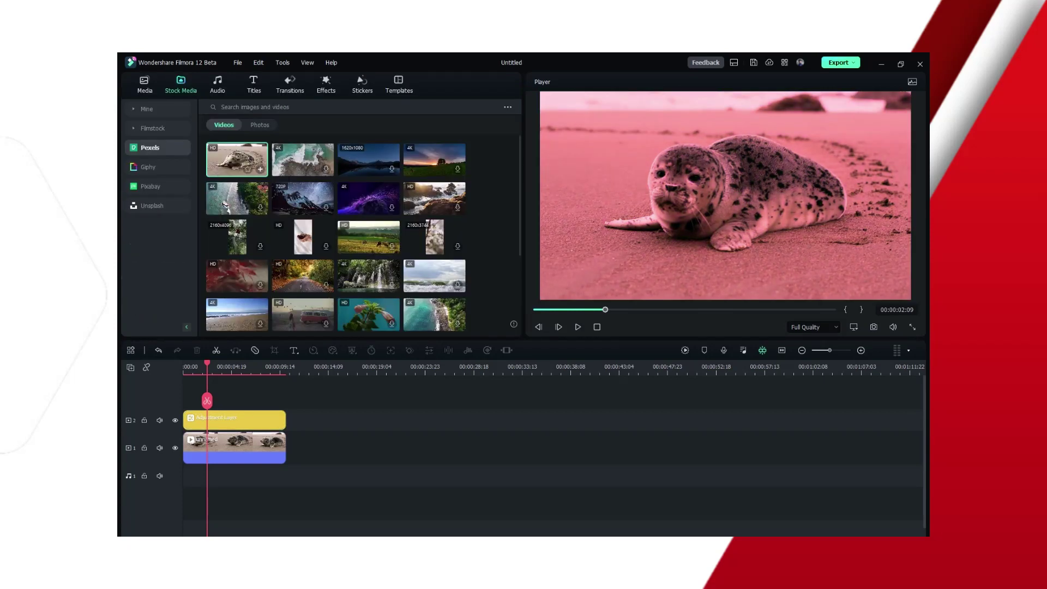
left_click(260, 168)
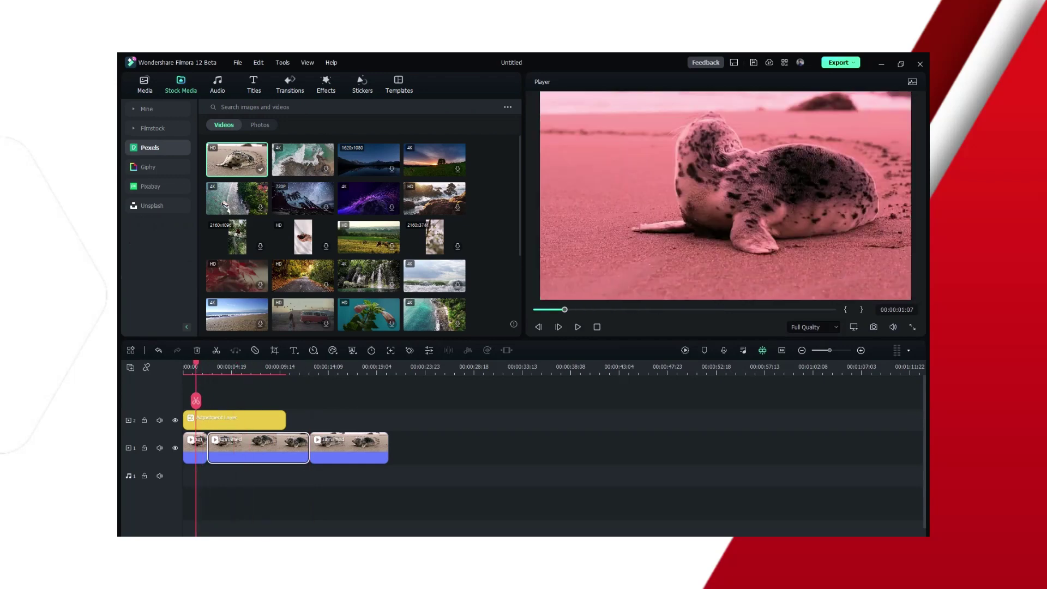
left_click_drag(286, 419, 388, 420)
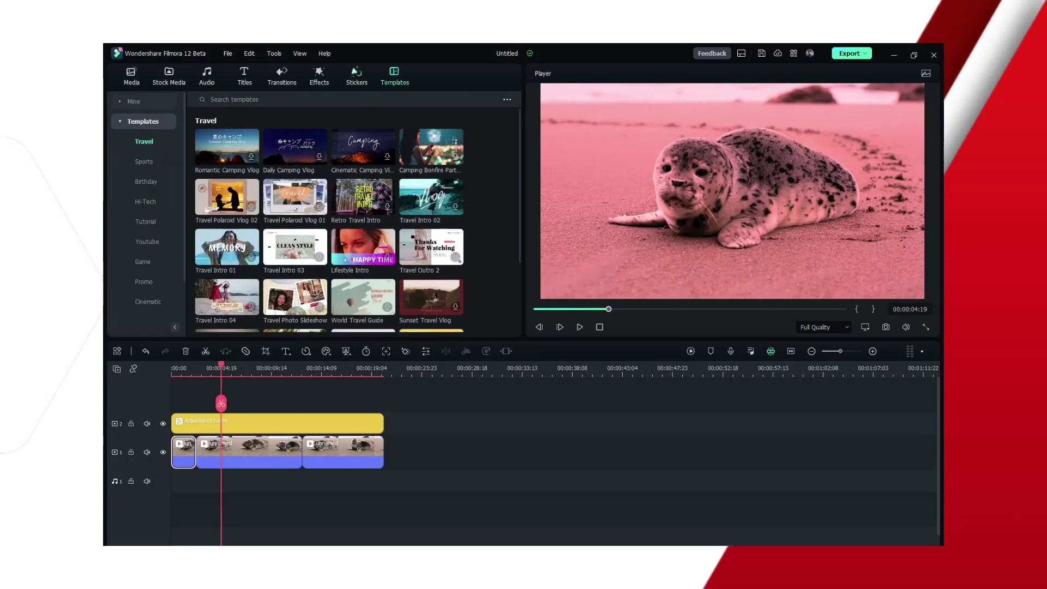
Step: Browse the sticker collection in the Stickers library
left_click(357, 75)
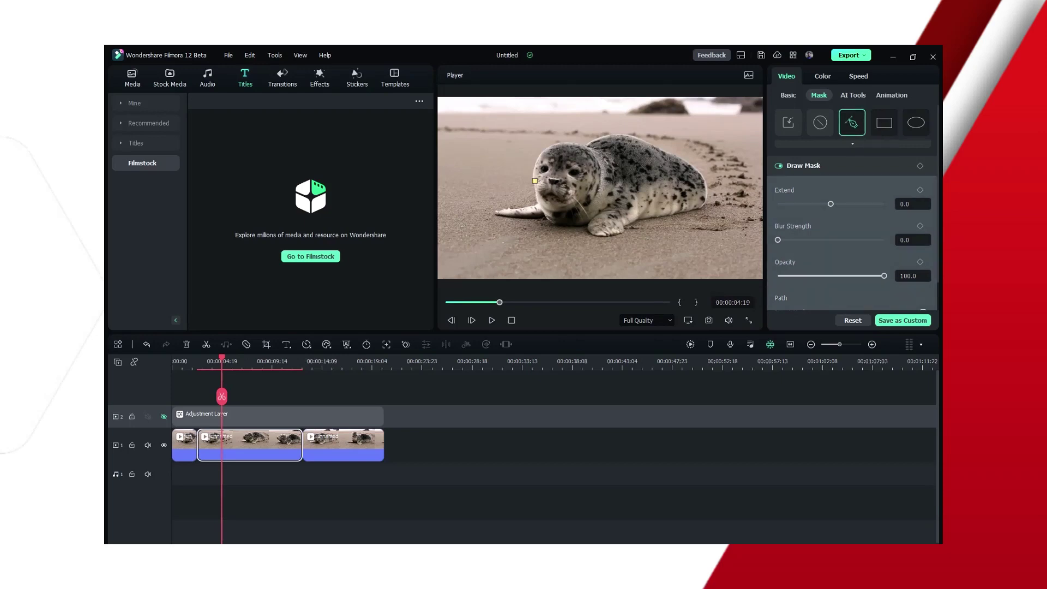
Step: Trace a closed draw-mask outline around the seal's back, body and belly
left_click(592, 143)
left_click(709, 203)
left_click(686, 209)
left_click(633, 223)
left_click(581, 238)
left_click(544, 228)
left_click(494, 227)
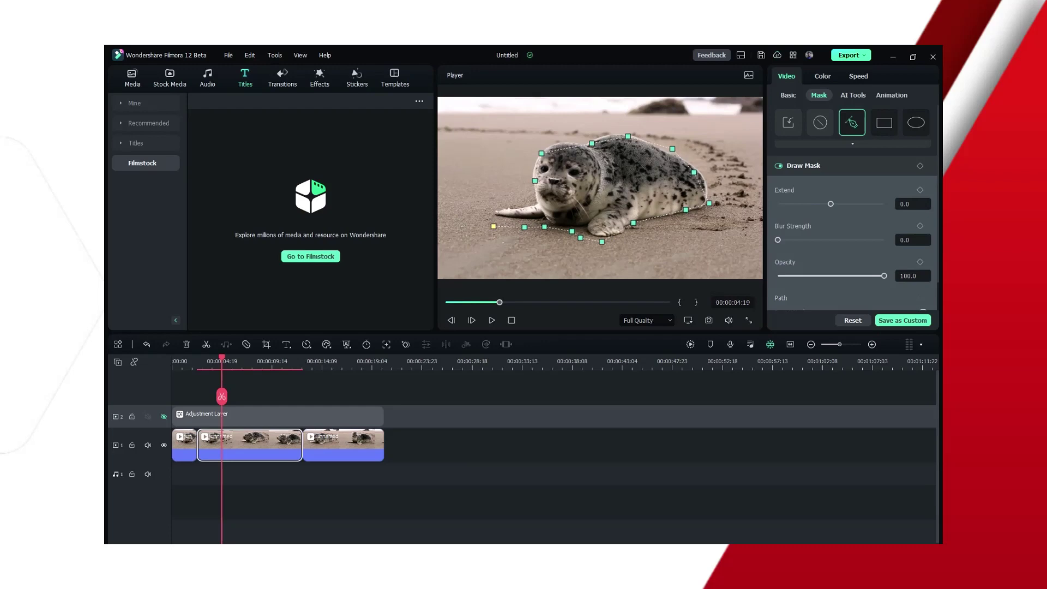
left_click(535, 180)
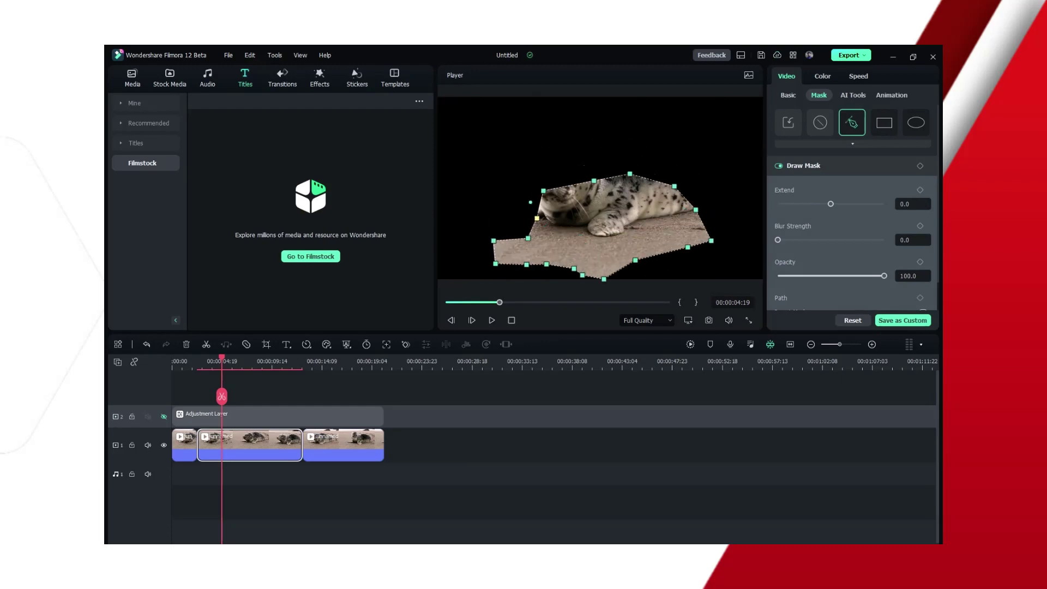
Step: Lower the mask opacity, raise its blur strength and extend the mask edge outward
left_click_drag(597, 188, 587, 183)
left_click_drag(883, 276, 884, 275)
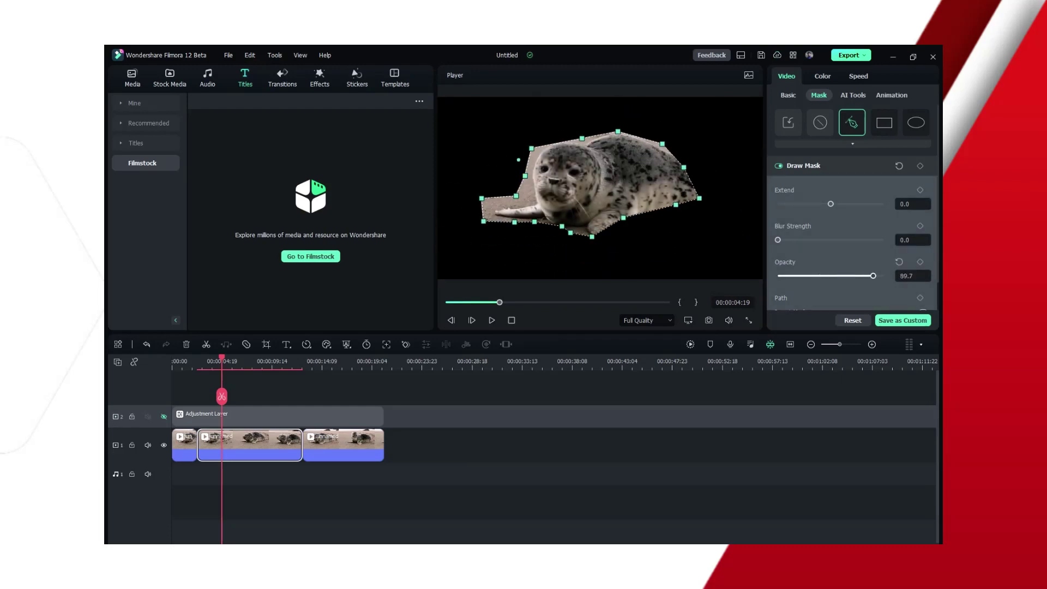
left_click_drag(777, 240, 829, 240)
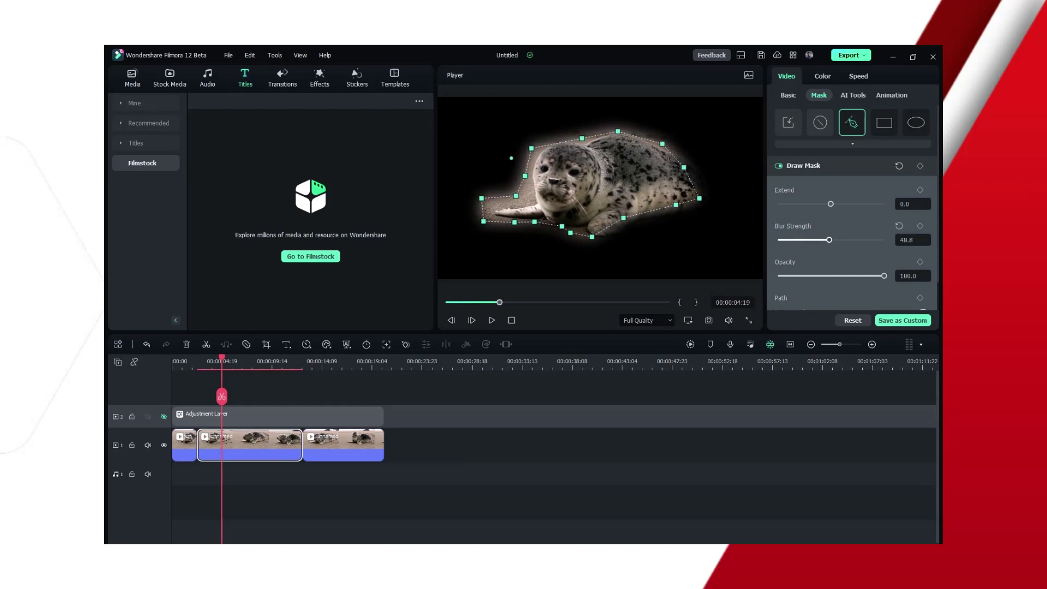
mouse_move(831, 203)
left_mouse_down()
mouse_move(866, 204)
mouse_move(835, 203)
left_mouse_up()
scroll(835, 205, "down", 1)
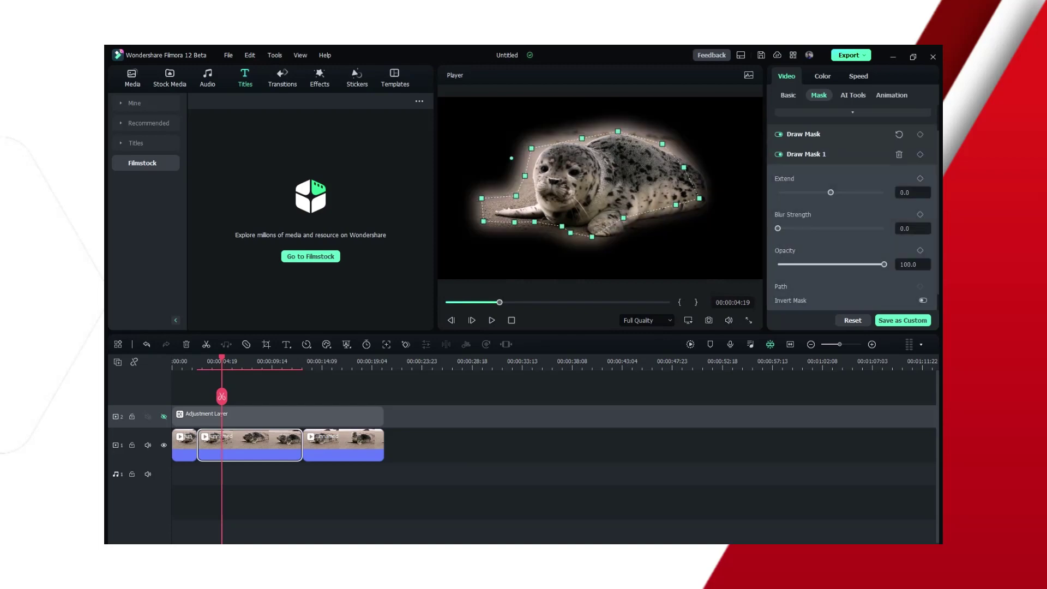
Step: Remove Draw Mask 1, then try the Rectangle and Circle mask presets on the seal
left_click(899, 154)
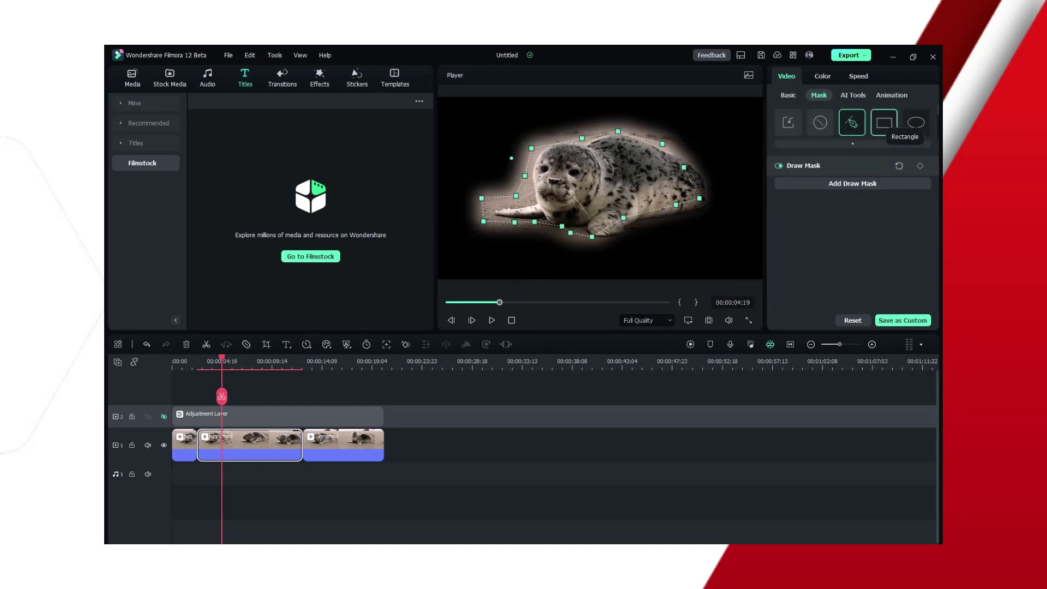
left_click(884, 122)
left_click(915, 123)
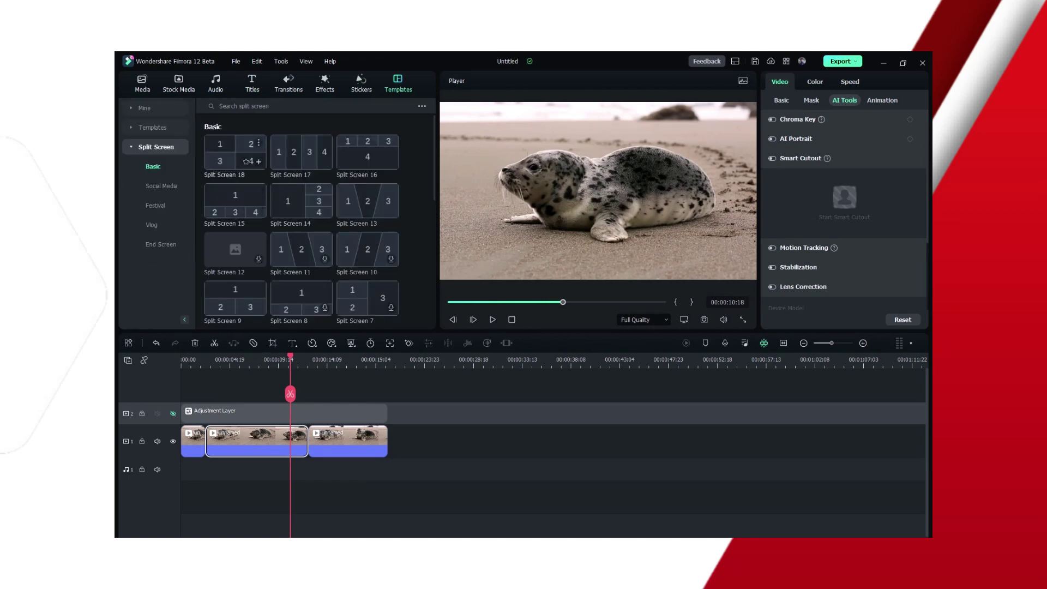
scroll(298, 221, "down", 2)
scroll(299, 222, "down", 3)
scroll(299, 221, "down", 2)
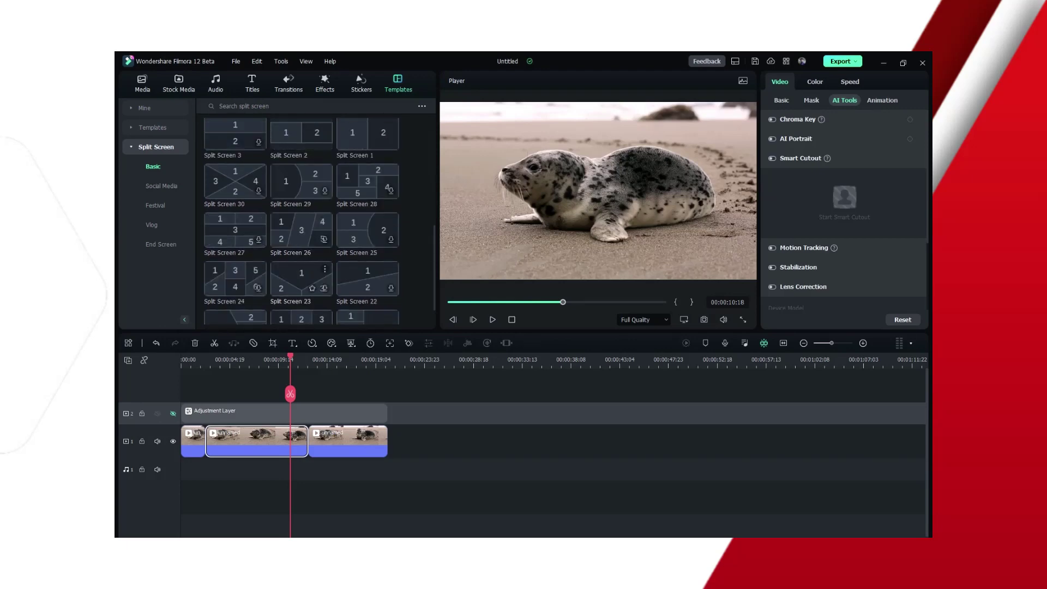
scroll(278, 233, "down", 2)
scroll(254, 246, "down", 3)
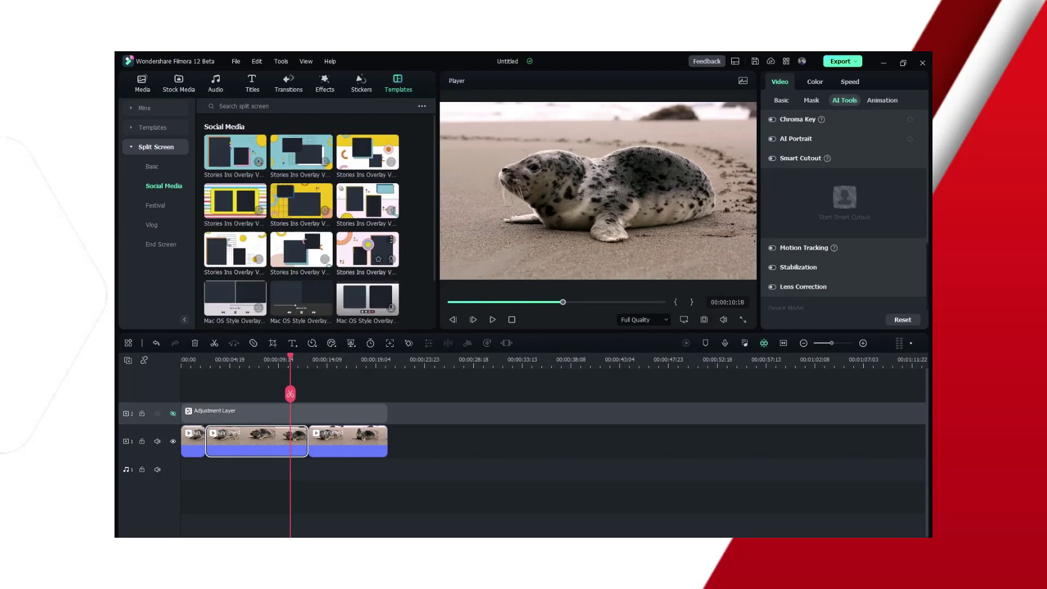
scroll(302, 221, "down", 2)
scroll(301, 221, "down", 3)
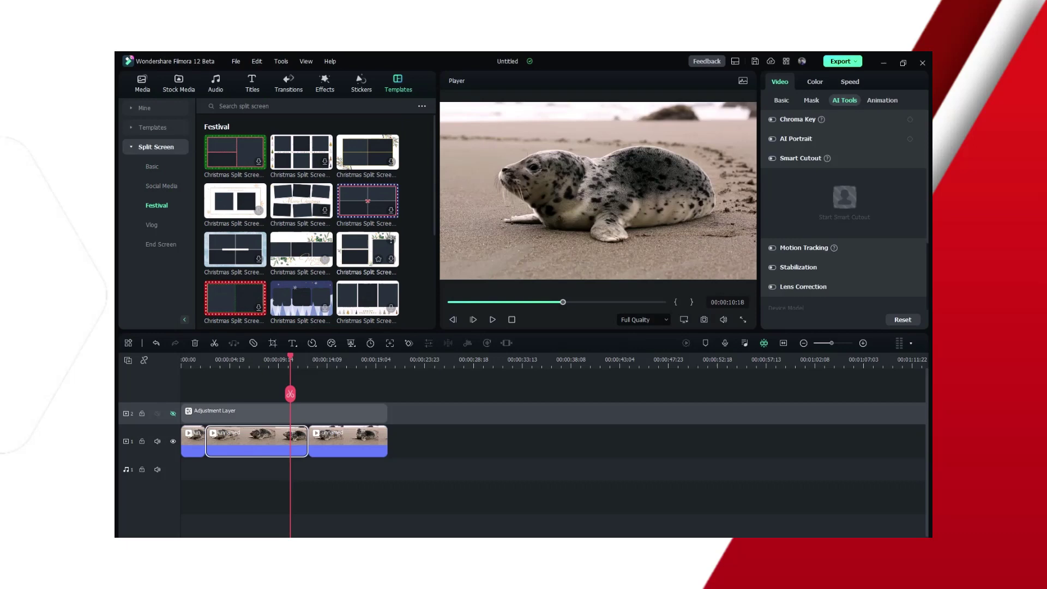
scroll(302, 221, "down", 3)
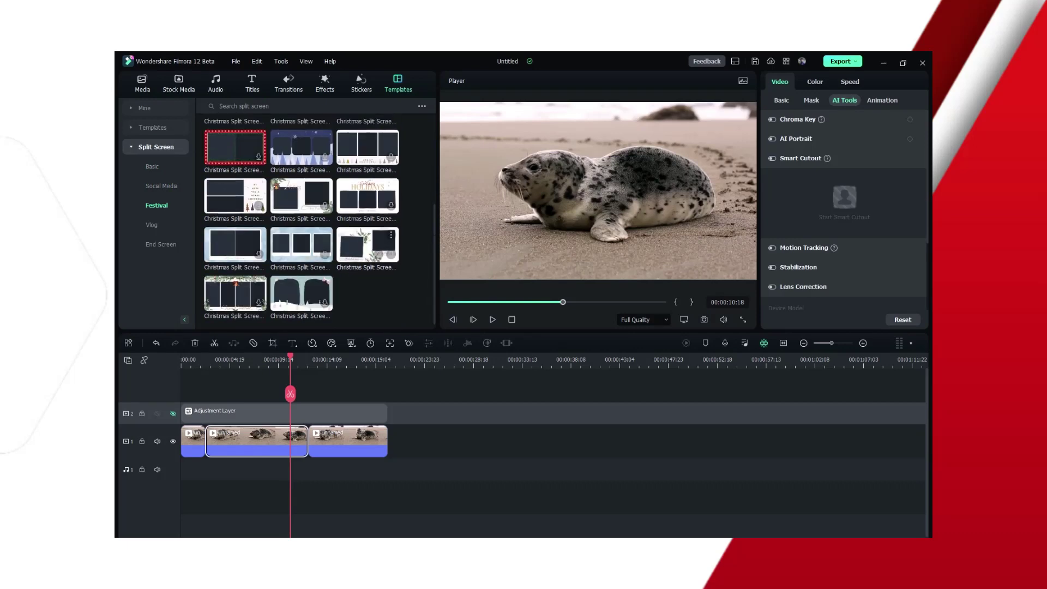
scroll(302, 221, "down", 3)
scroll(301, 221, "down", 3)
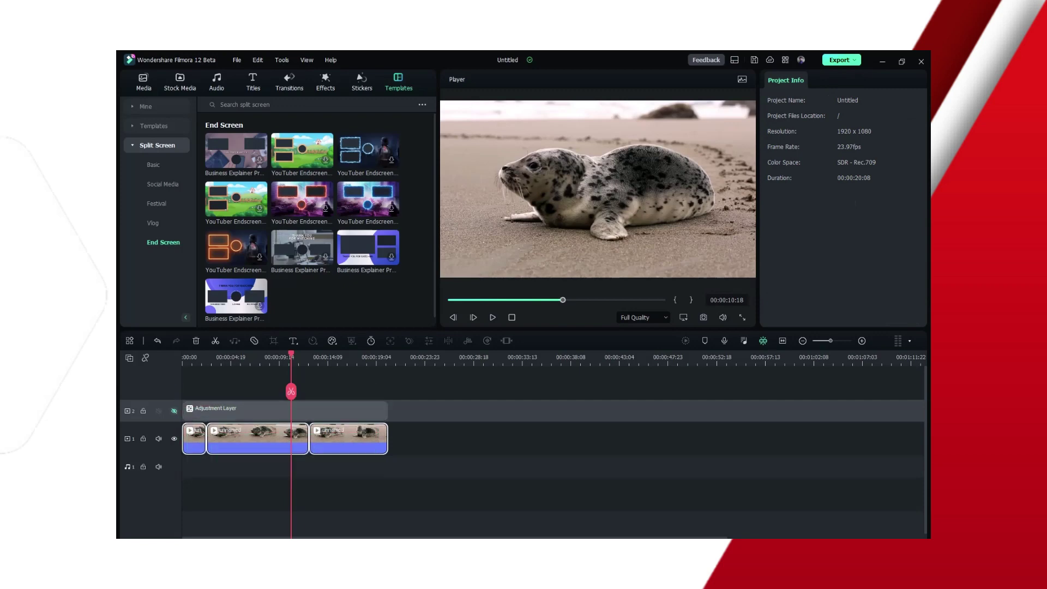
Step: Unhide track 2 and mark an export clip range ending at the middle seal clip
left_click(173, 411)
left_click_drag(291, 392, 277, 391)
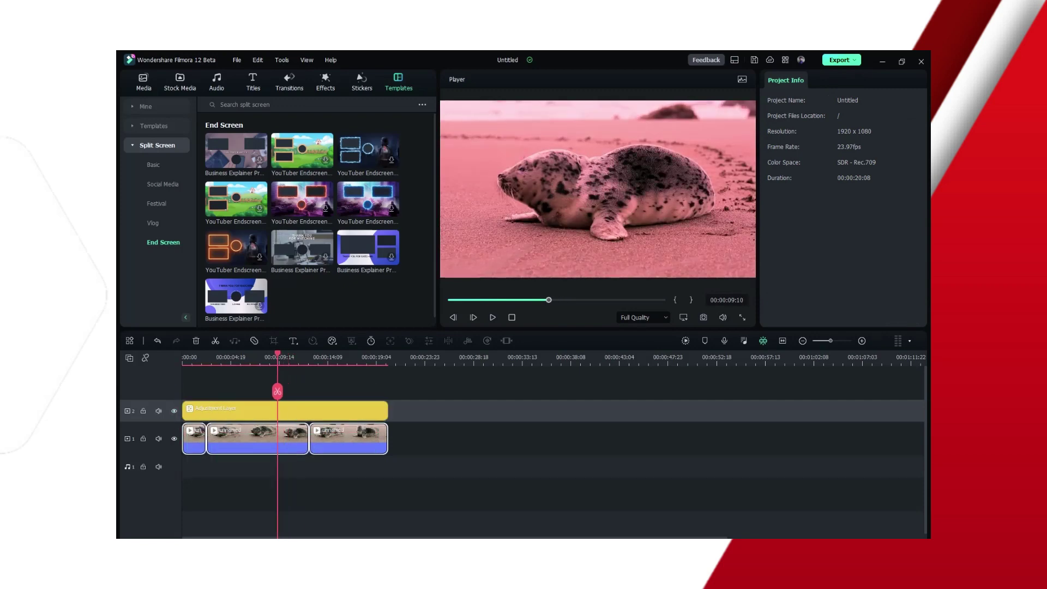
left_click(839, 60)
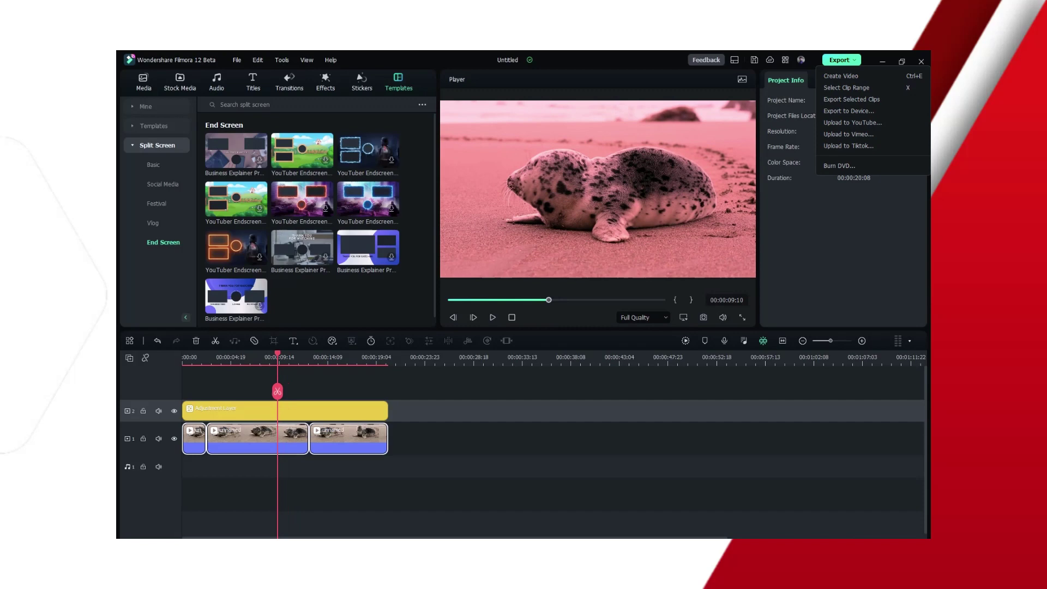
left_click(847, 87)
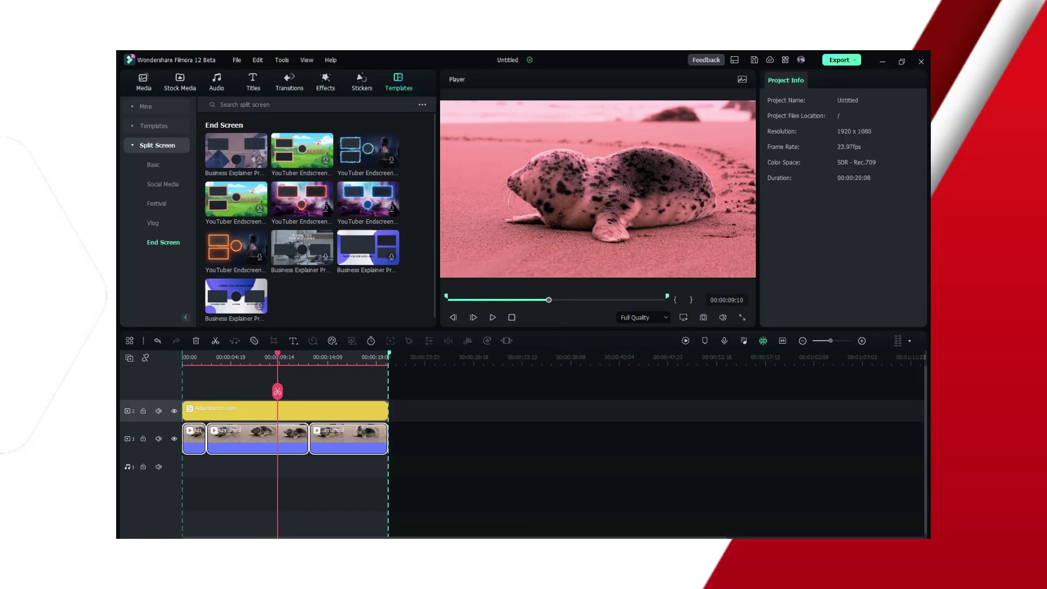
left_click_drag(389, 353, 309, 354)
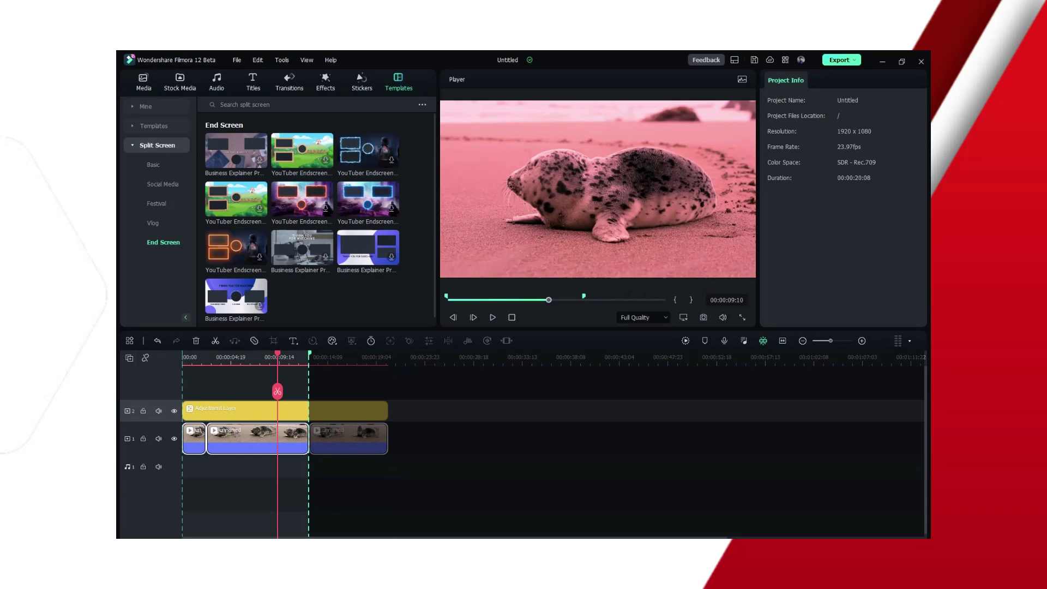
left_click_drag(183, 355, 235, 355)
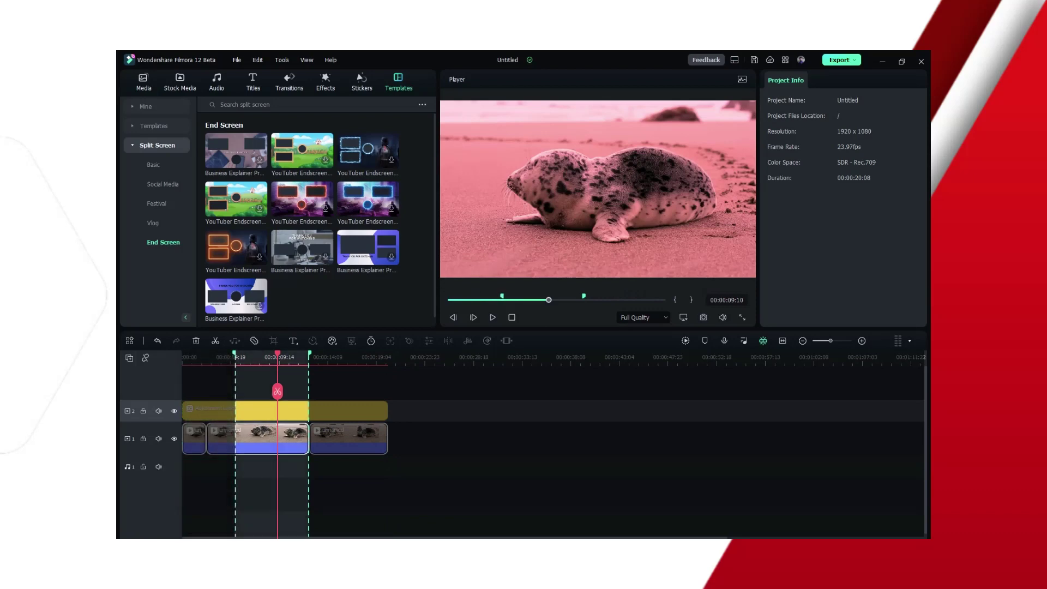
left_click(320, 356)
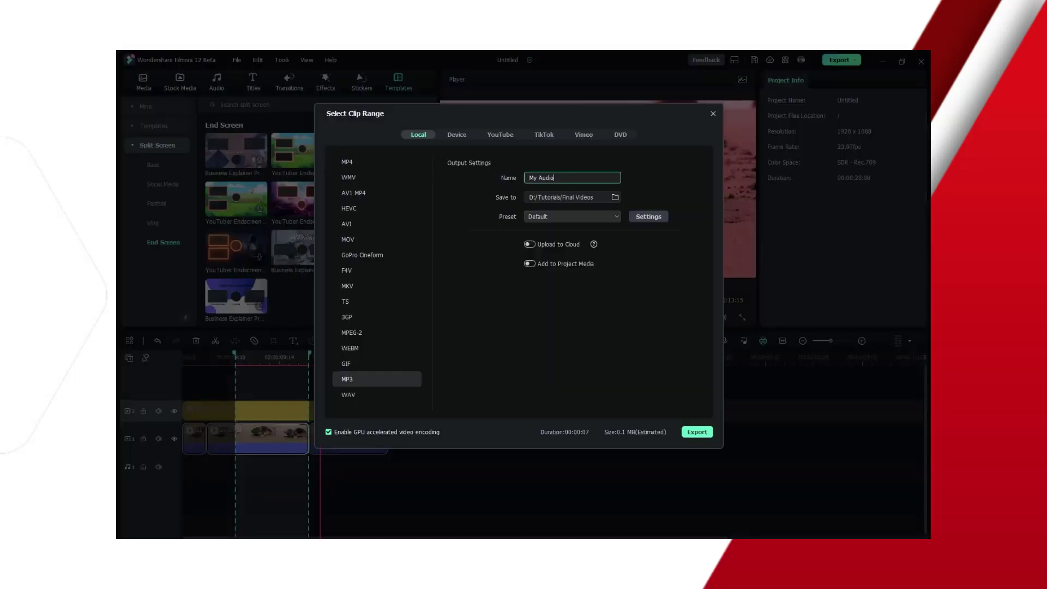
Step: Confirm the output file name, switch the export format to WEBM, and close its quality settings
key("Return")
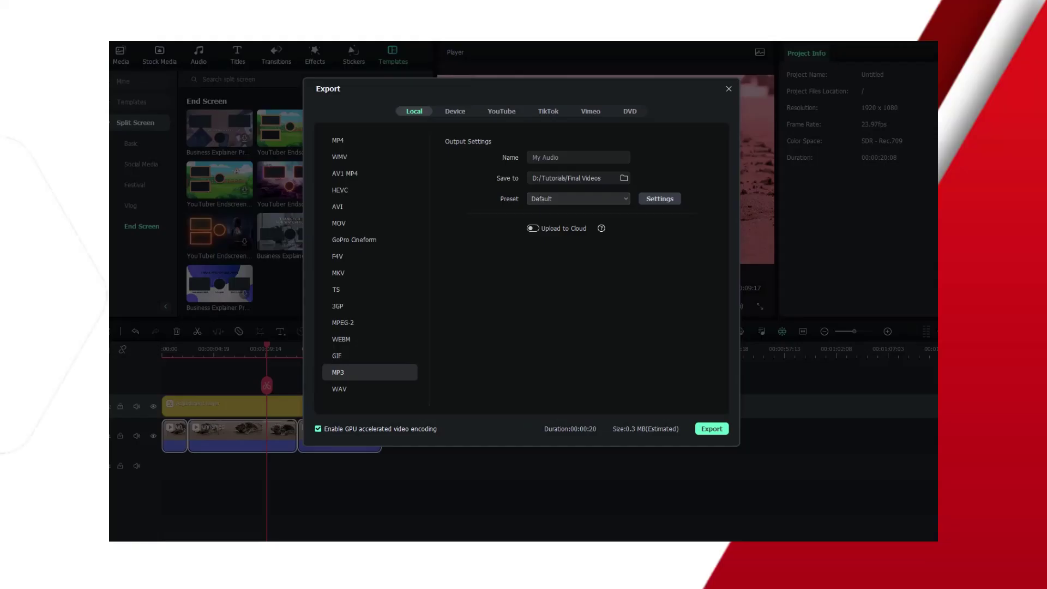
key("Down")
key("Down")
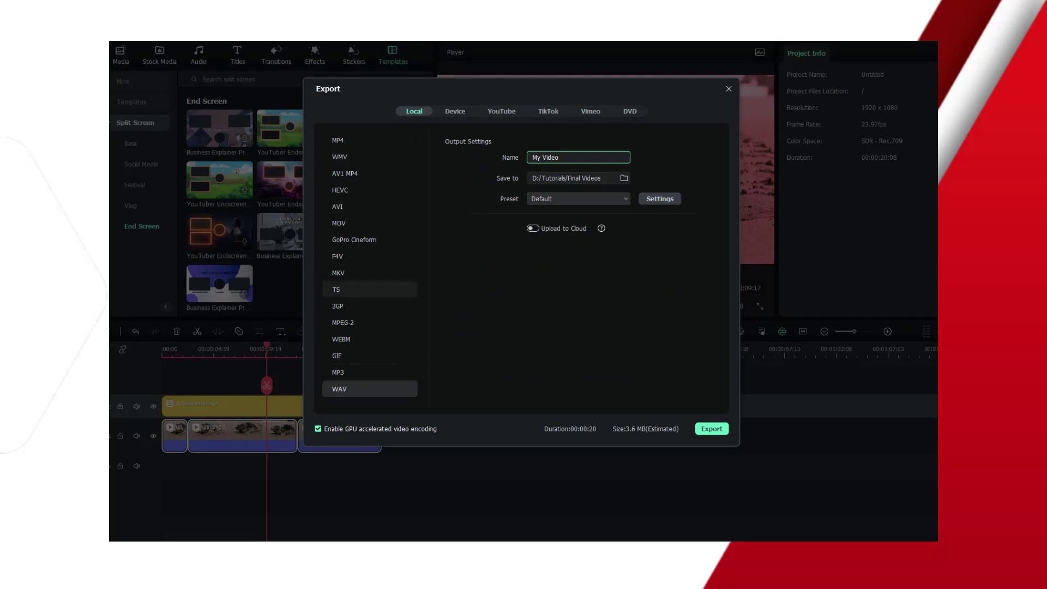
key("Up")
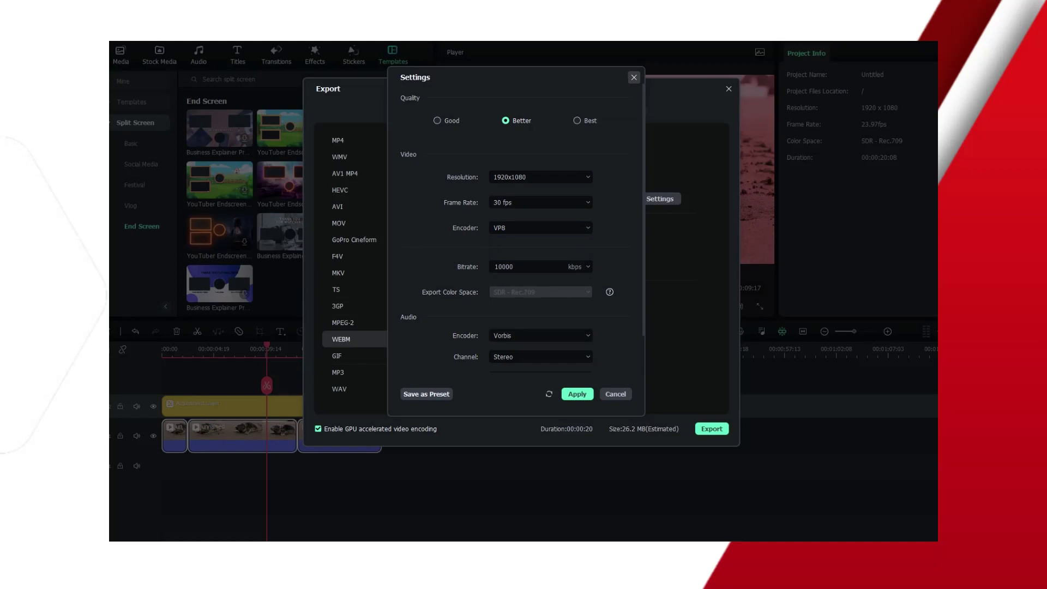
left_click(633, 78)
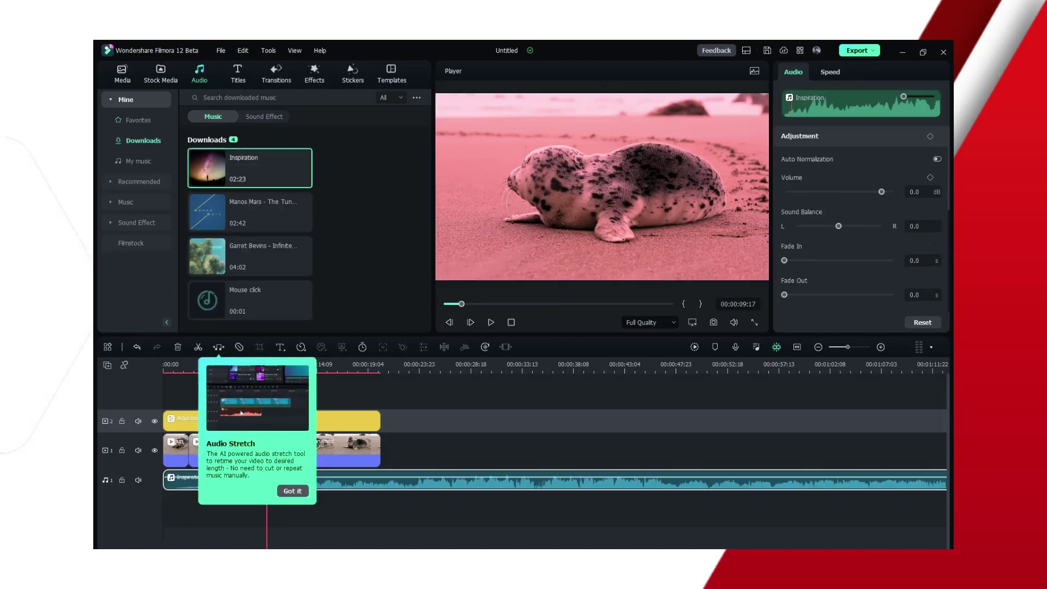
Step: Enable Audio Stretch and drag the Inspiration track's end left to retime it shorter
left_click(292, 491)
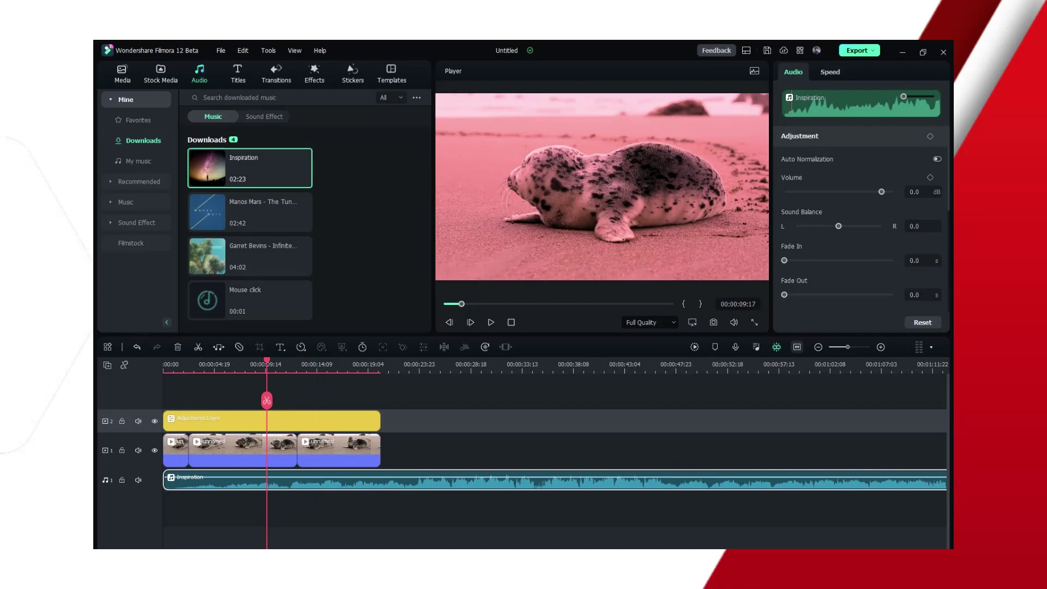
key("ctrl+minus")
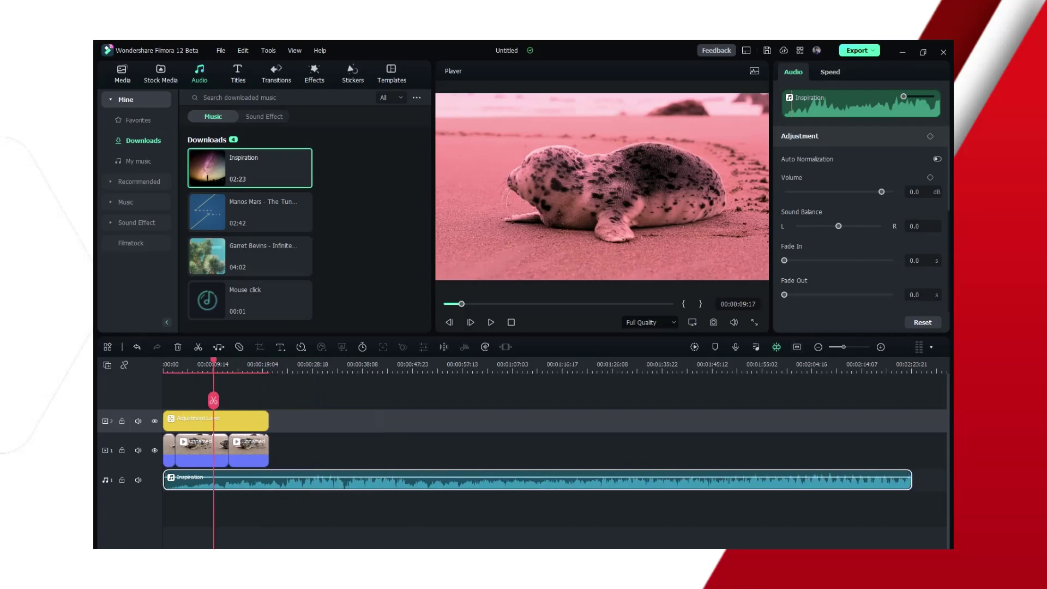
left_click(219, 347)
left_click_drag(911, 481, 656, 481)
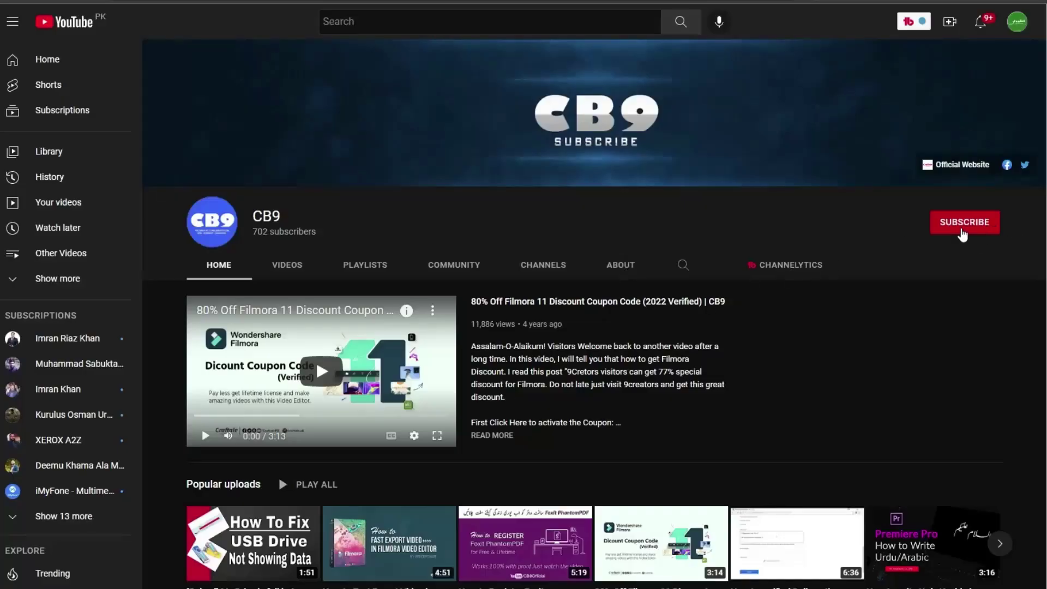
Step: Subscribe to CB9 and set the notification bell to All
left_click(962, 234)
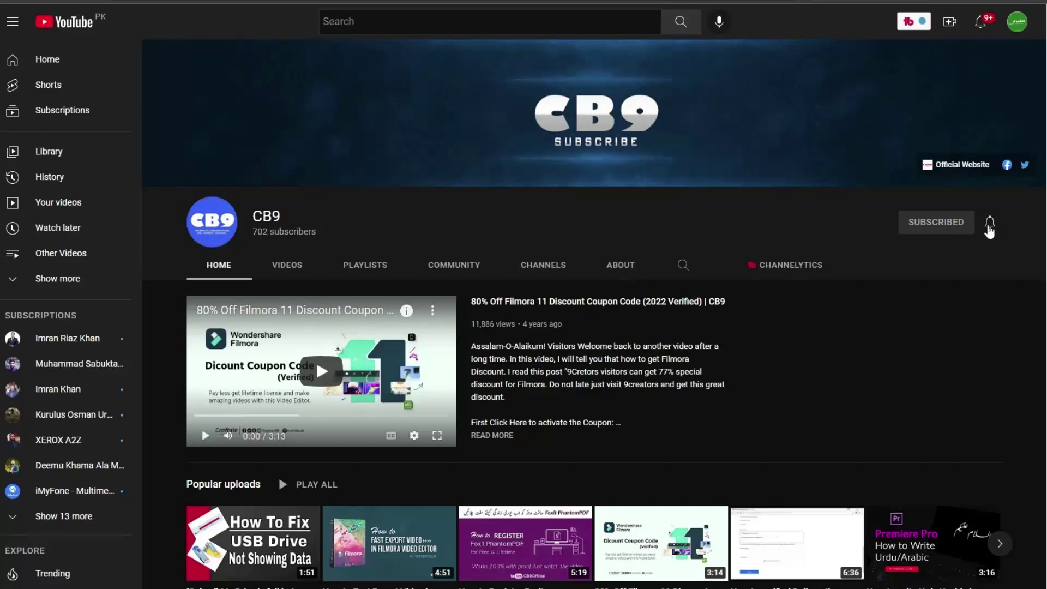
left_click(990, 229)
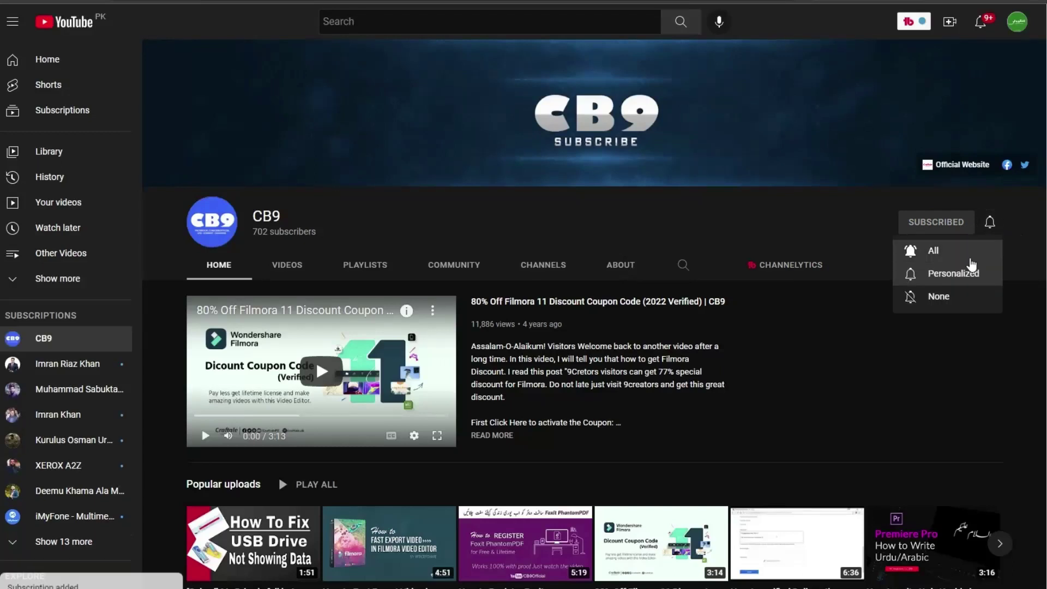
left_click(969, 258)
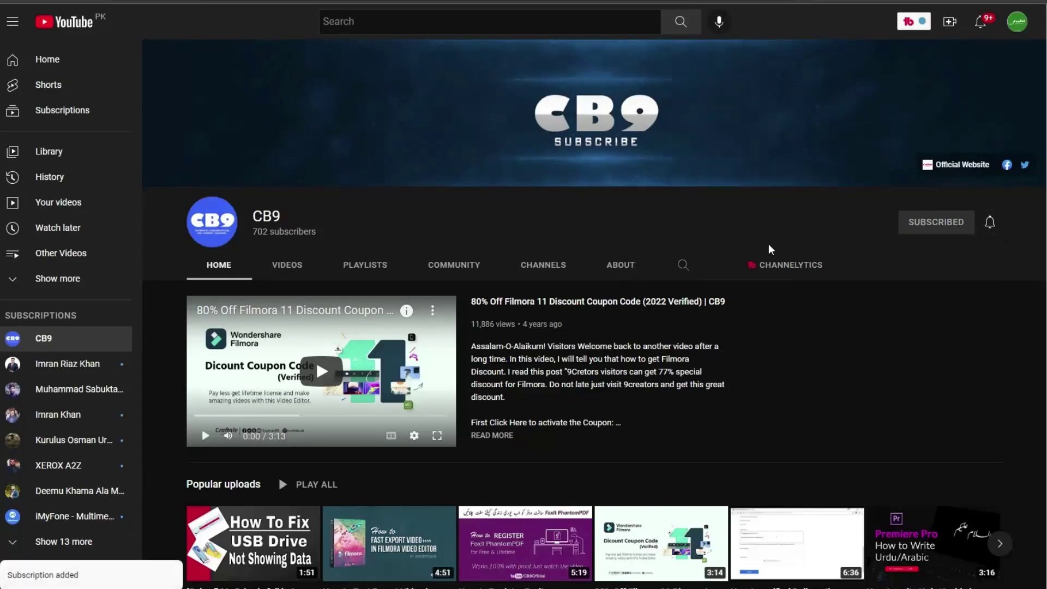